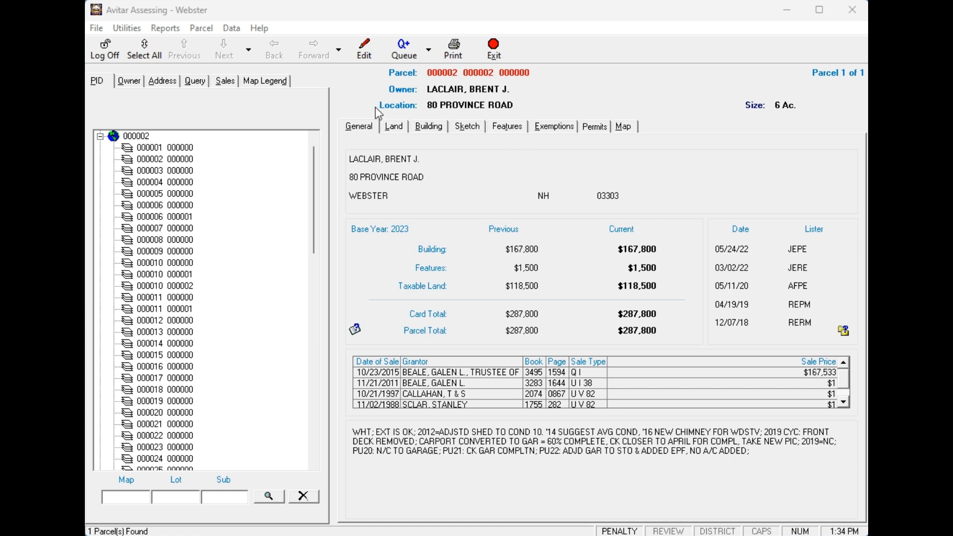
Show the About Avitar Assessing dialog with version 4.0.8 and server, database and backup details.
click(259, 29)
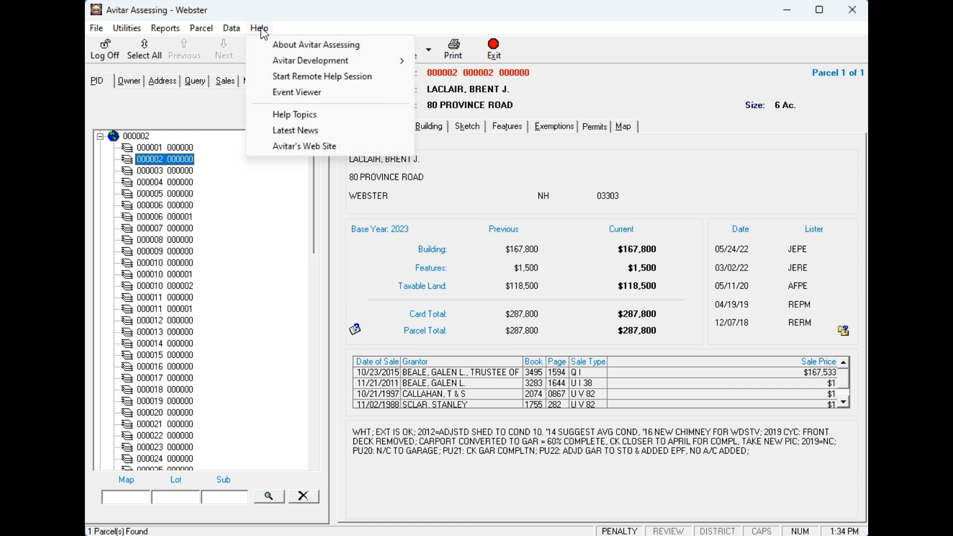
click(300, 48)
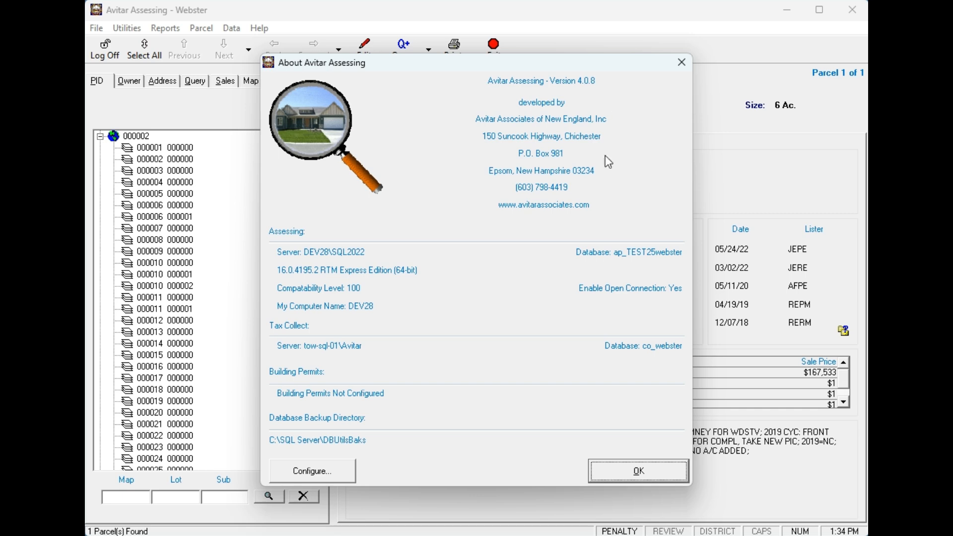
Dismiss the About dialog, view parcel 000002's features, cancel an edit, and return to Land.
click(662, 471)
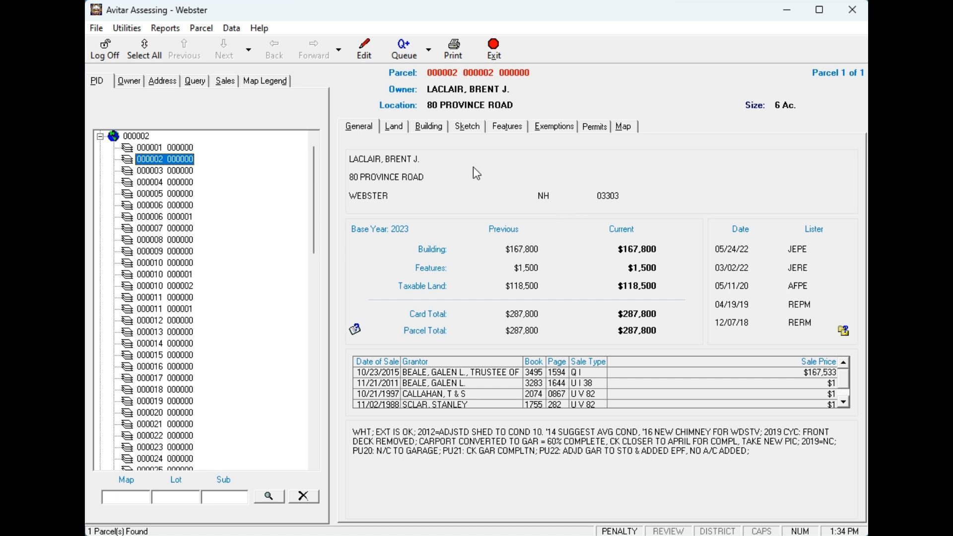
click(401, 128)
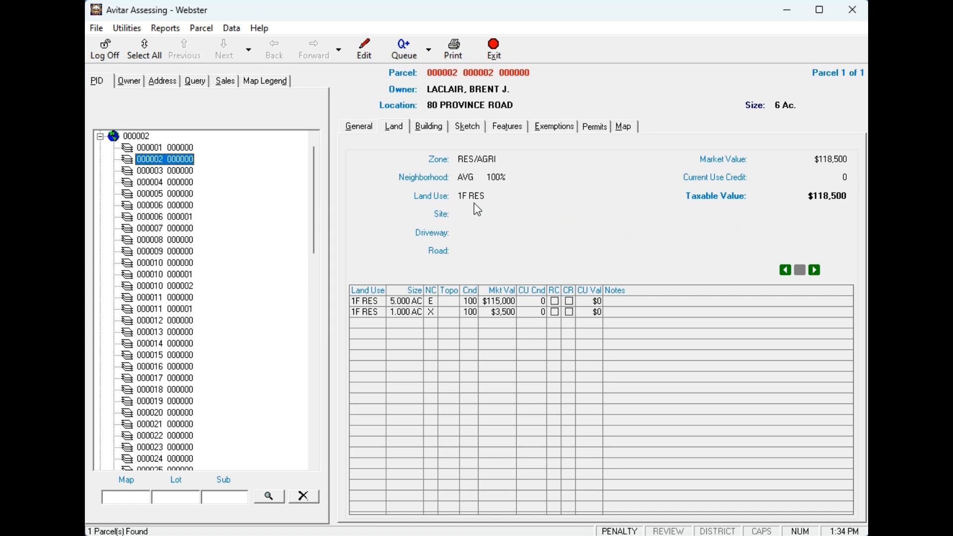
click(513, 128)
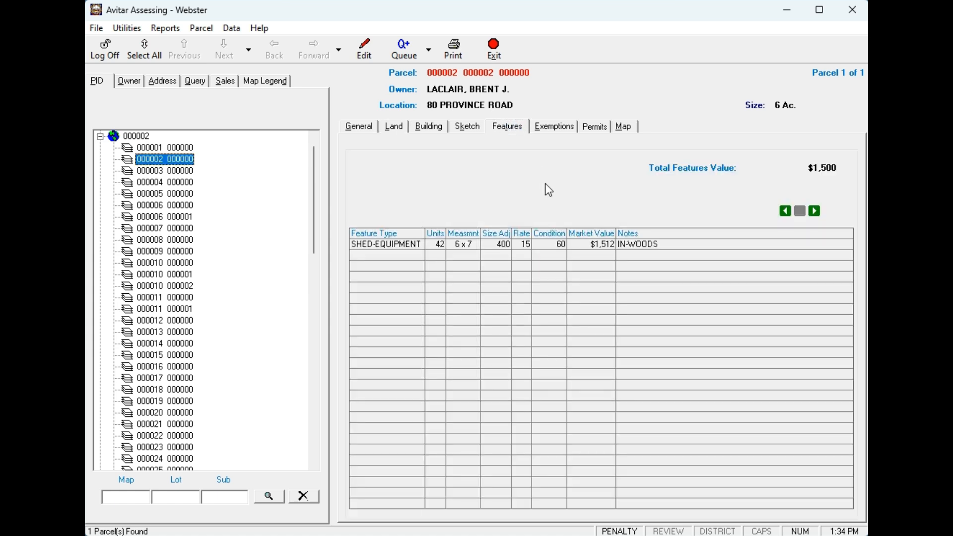
click(365, 49)
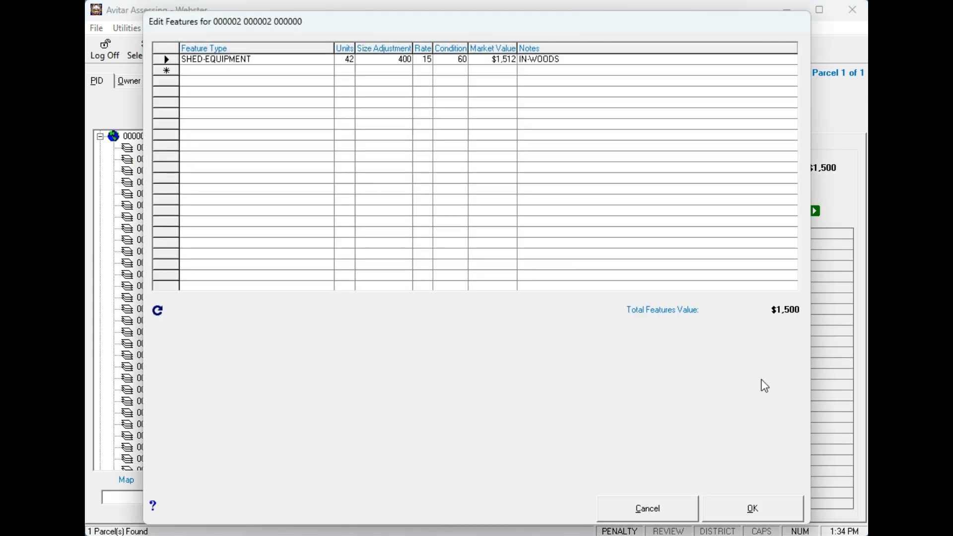
click(669, 503)
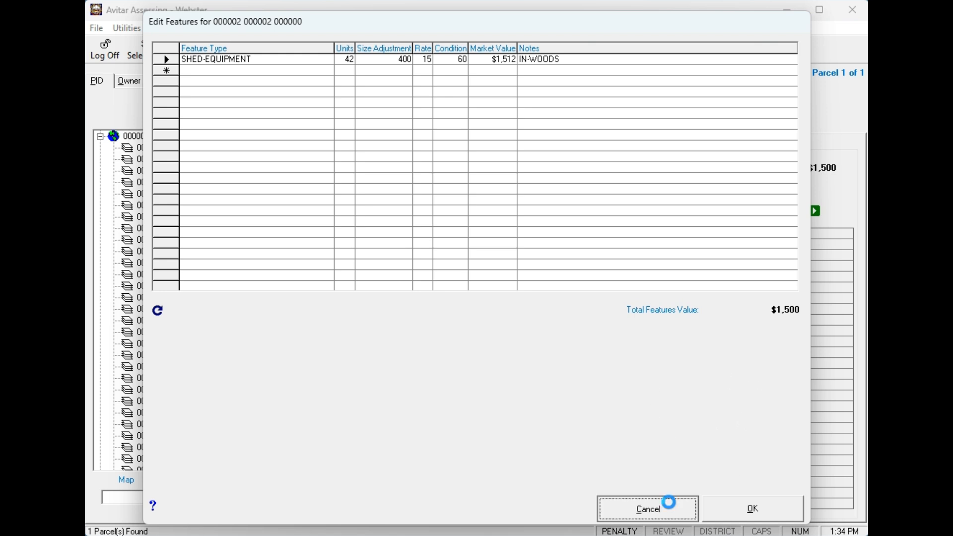
click(394, 127)
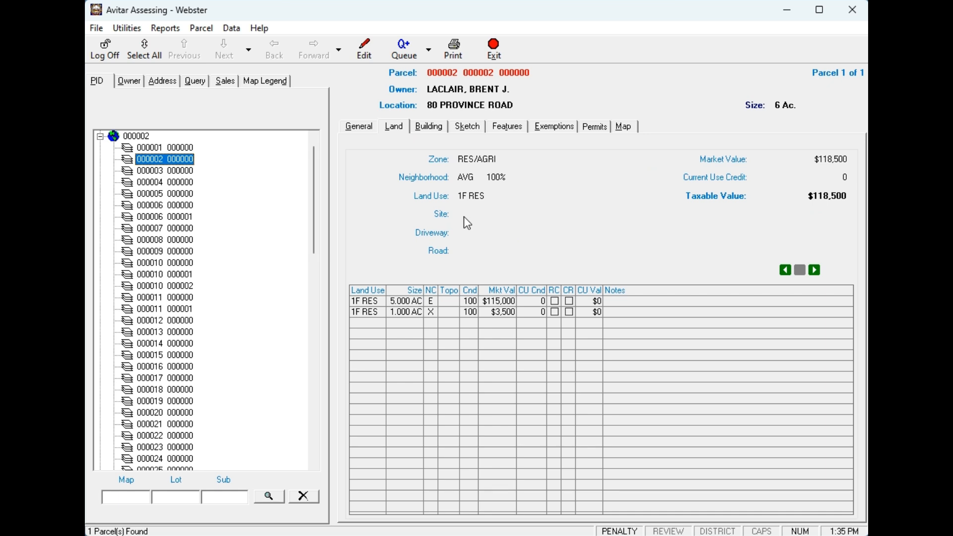
Make the four queued parcels the current set and edit utility parcel 00UTIL 000001's features.
click(428, 49)
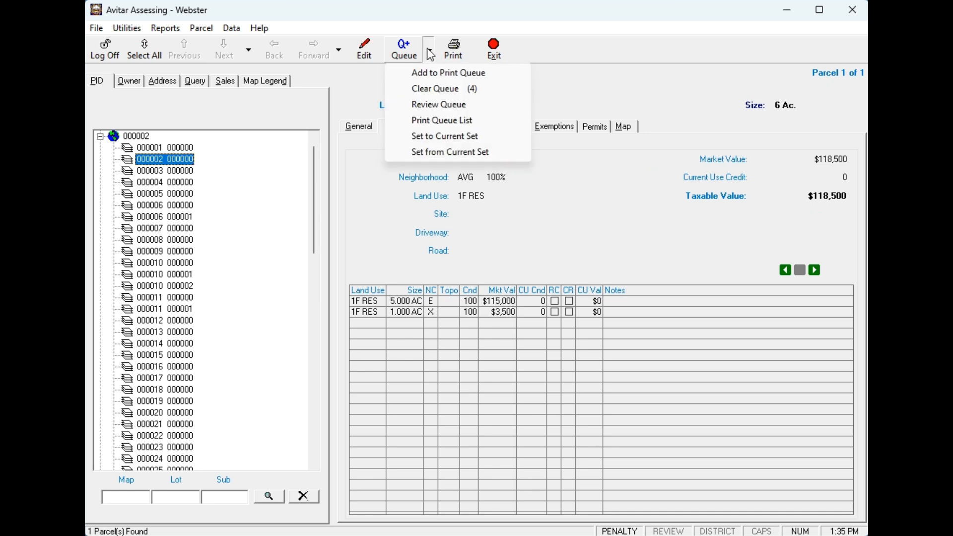
click(430, 138)
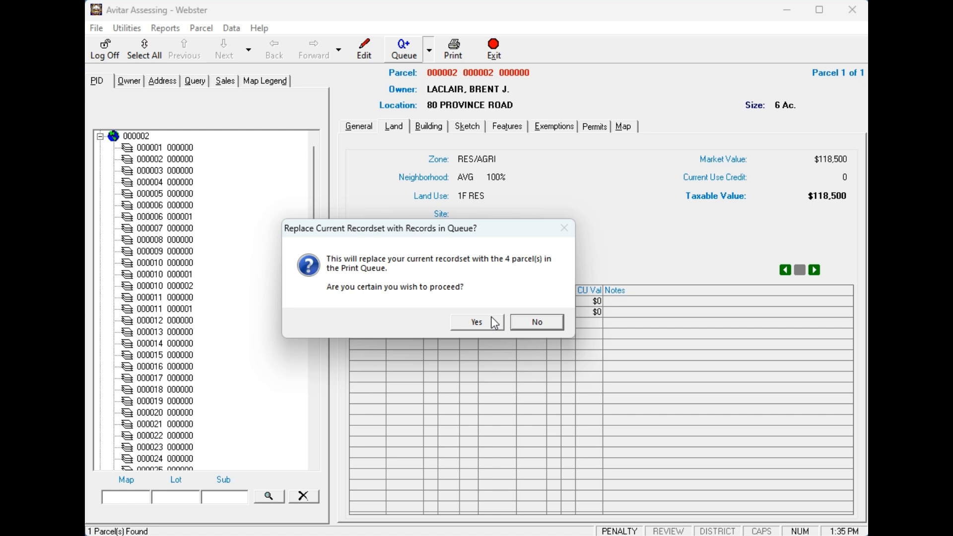
click(478, 322)
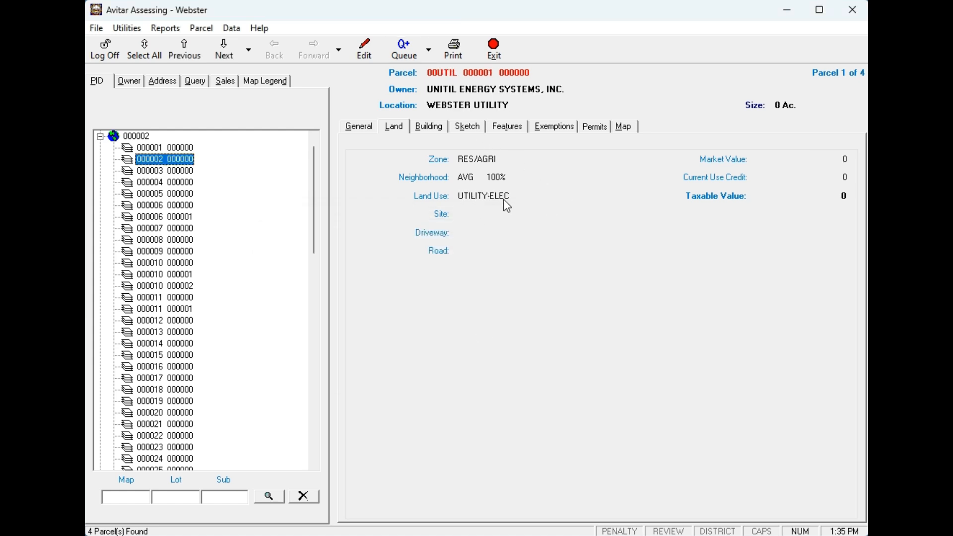
click(512, 130)
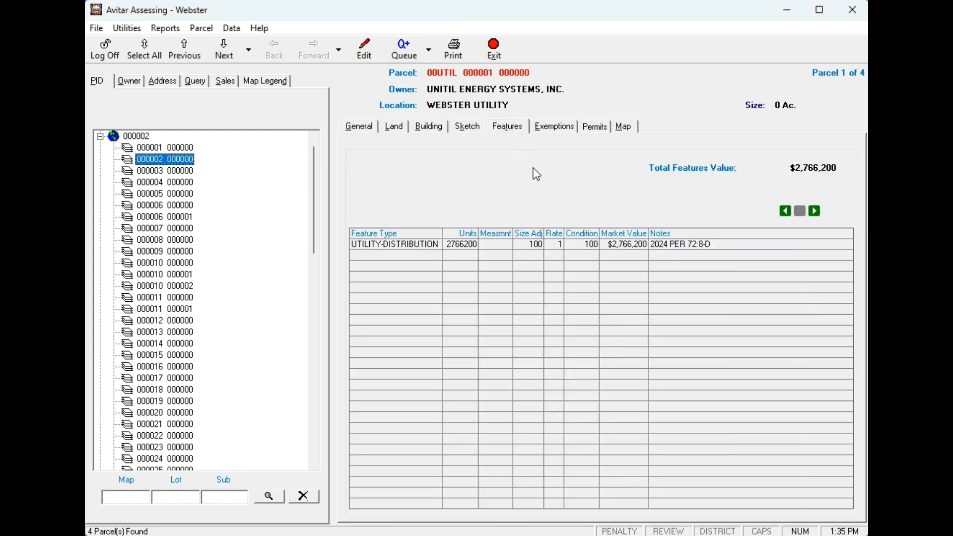
click(365, 52)
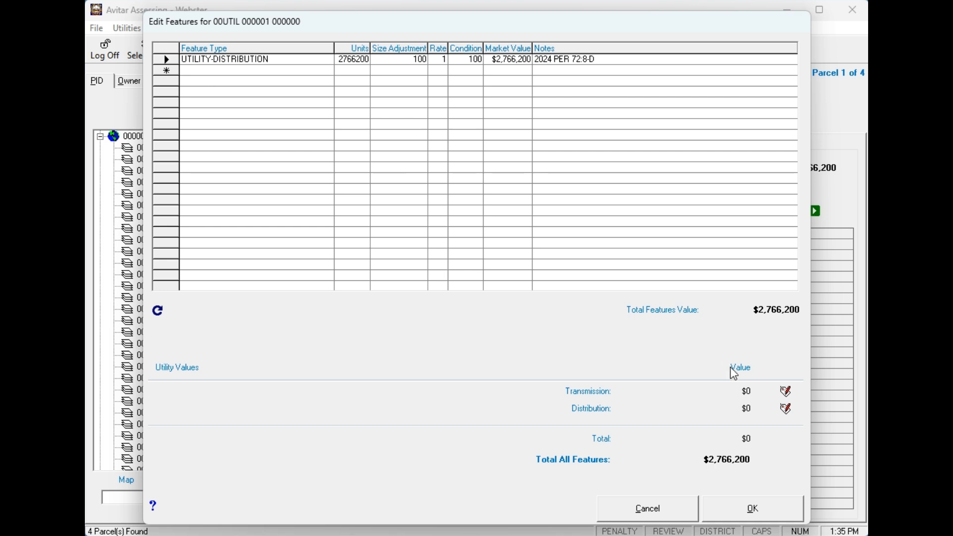
Enter a 2,000,000 transmission assessment with the note 'note' in the utility value editor.
click(788, 394)
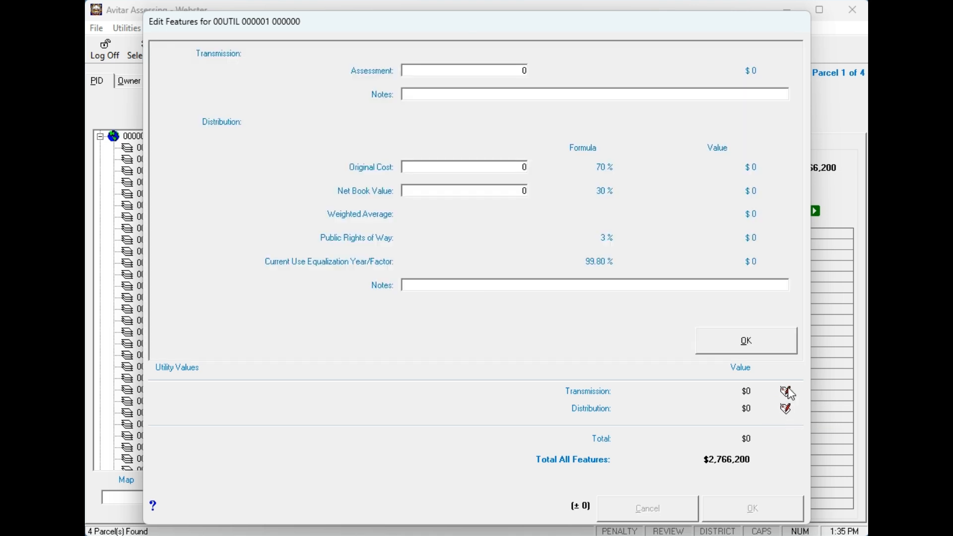
double_click(525, 71)
text(20000000)
key(BackSpace)
key(Tab)
text(note)
key(Tab)
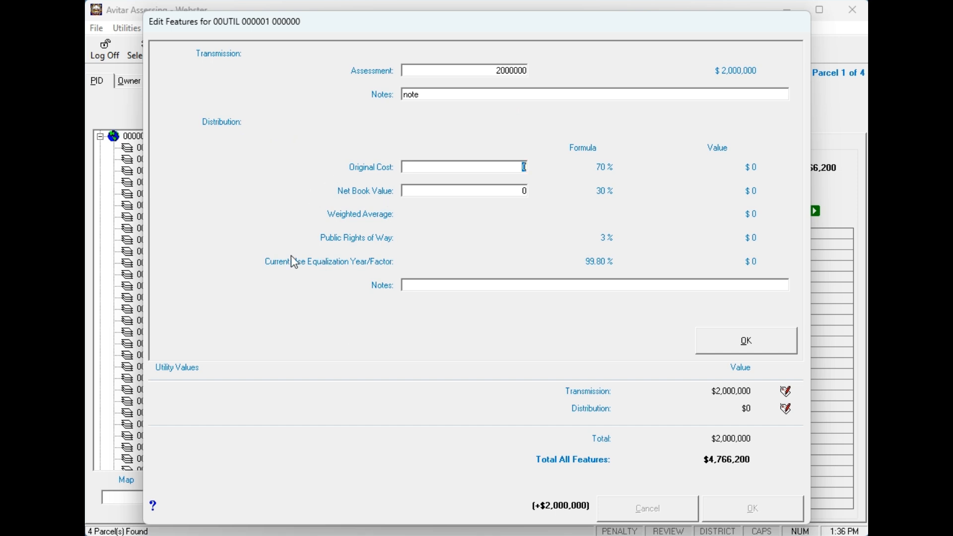
Enter distribution original cost 1,000,000, net book value 800,000 and note 'notes', then apply.
text(1000000)
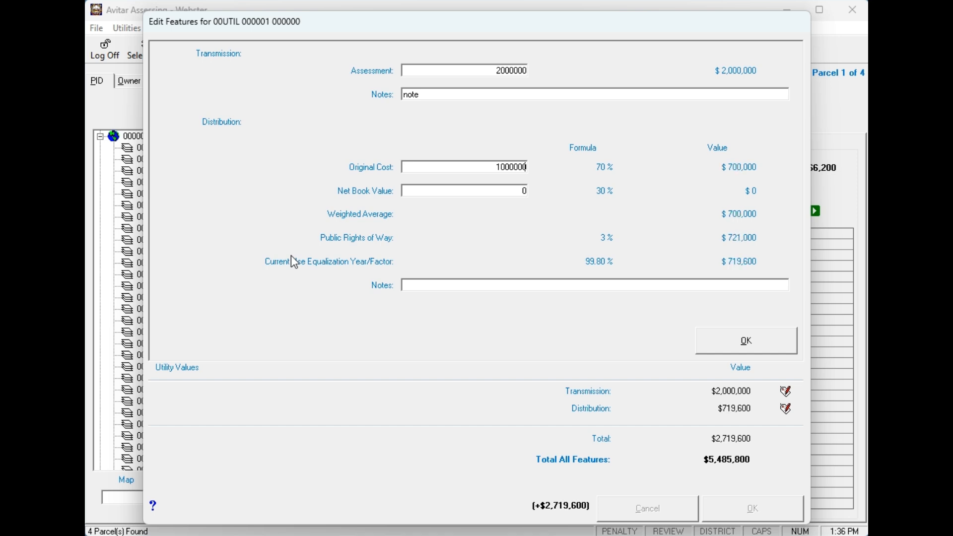
key(Tab)
text(80000)
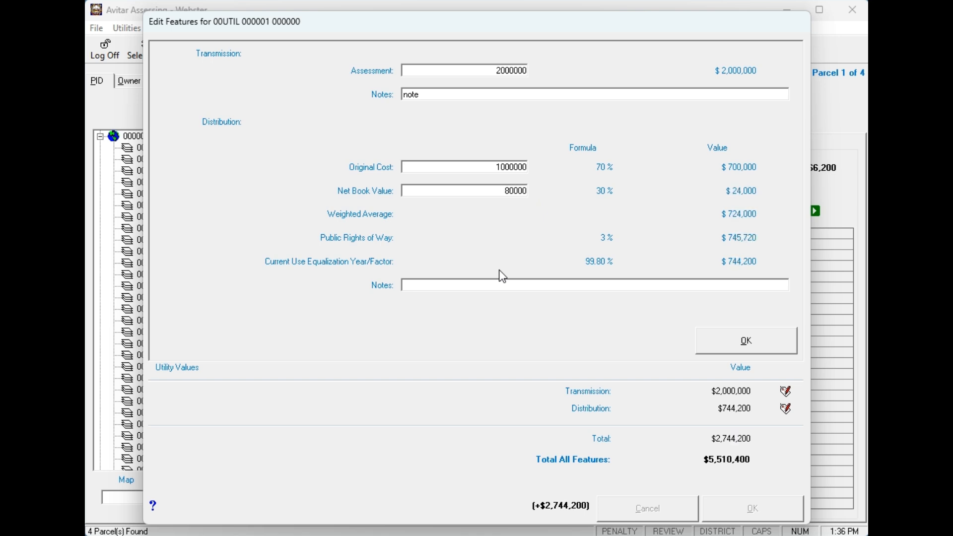
text(0)
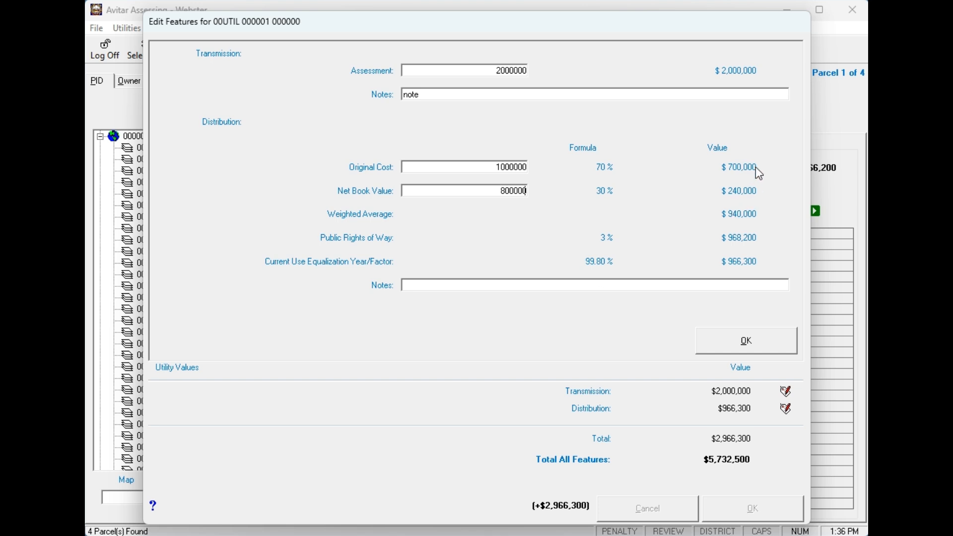
click(552, 289)
text(notes)
click(770, 350)
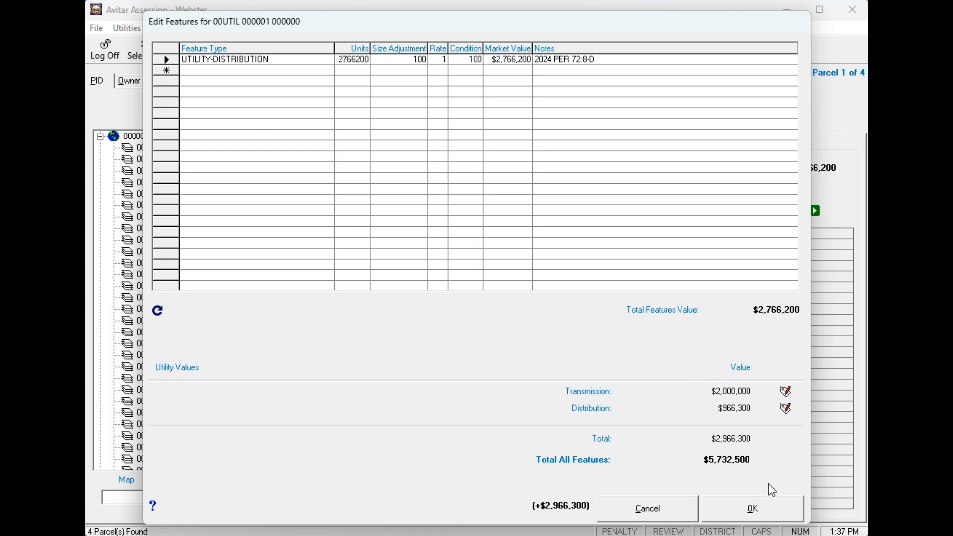
Save the feature edits and print the current parcel's assessment card.
click(757, 512)
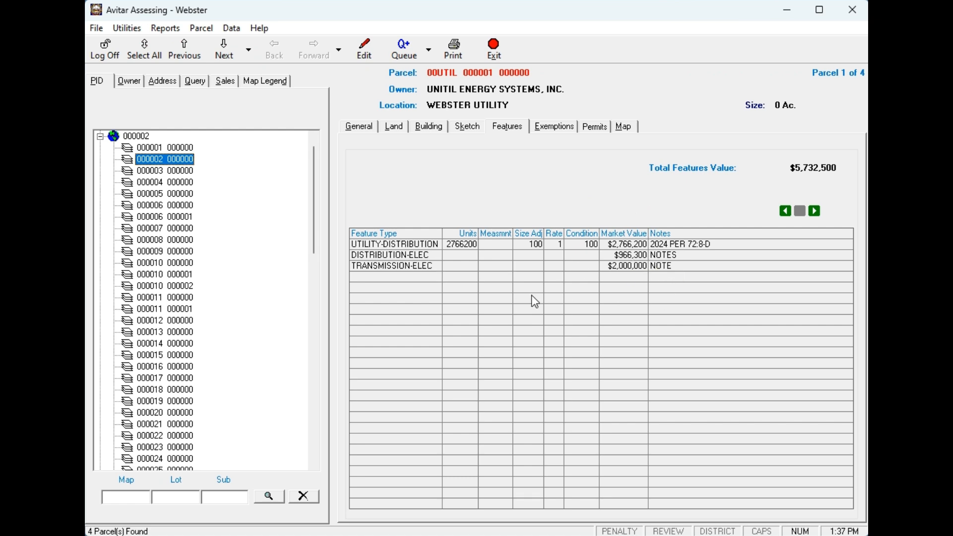
click(454, 49)
click(559, 229)
click(596, 374)
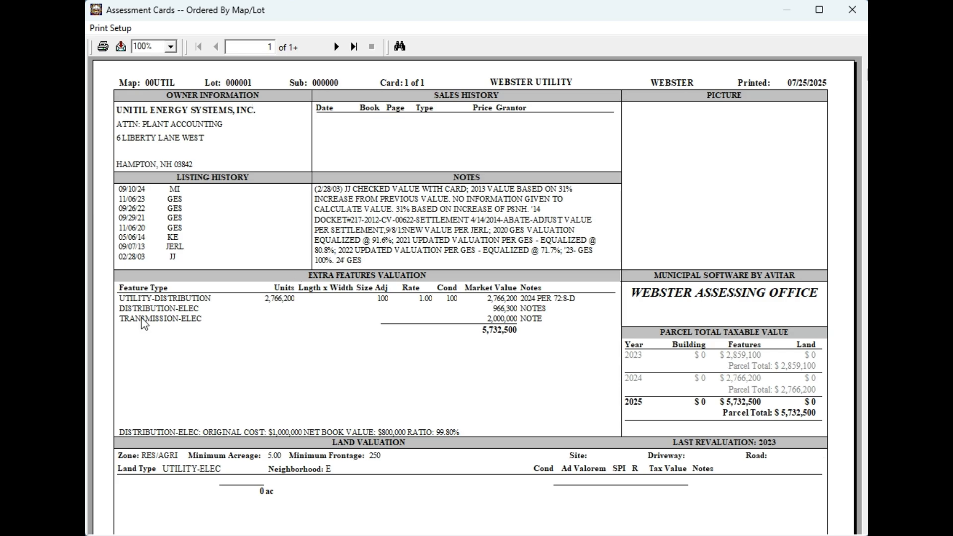
Review the assessment card preview at 150% zoom, then close it.
click(170, 47)
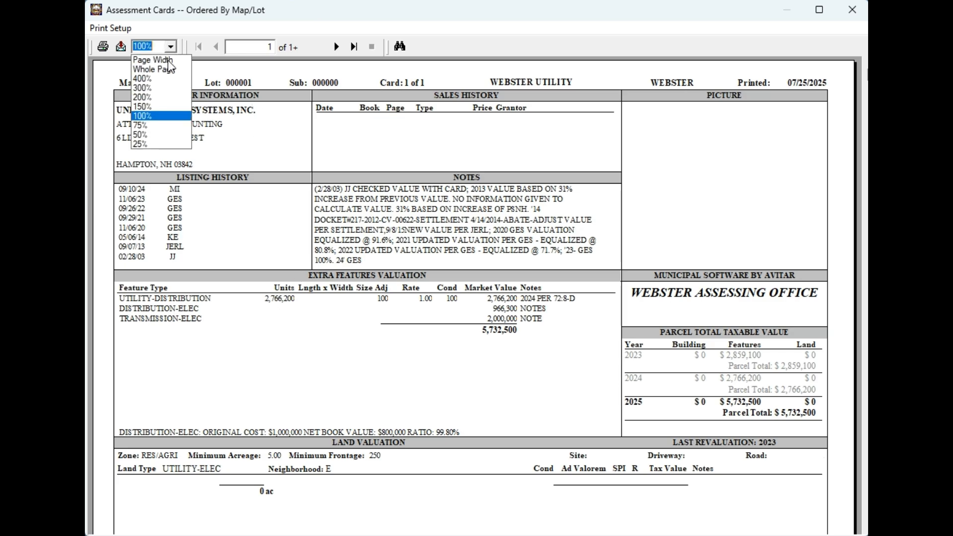
click(159, 108)
scroll(422, 315, down, 3)
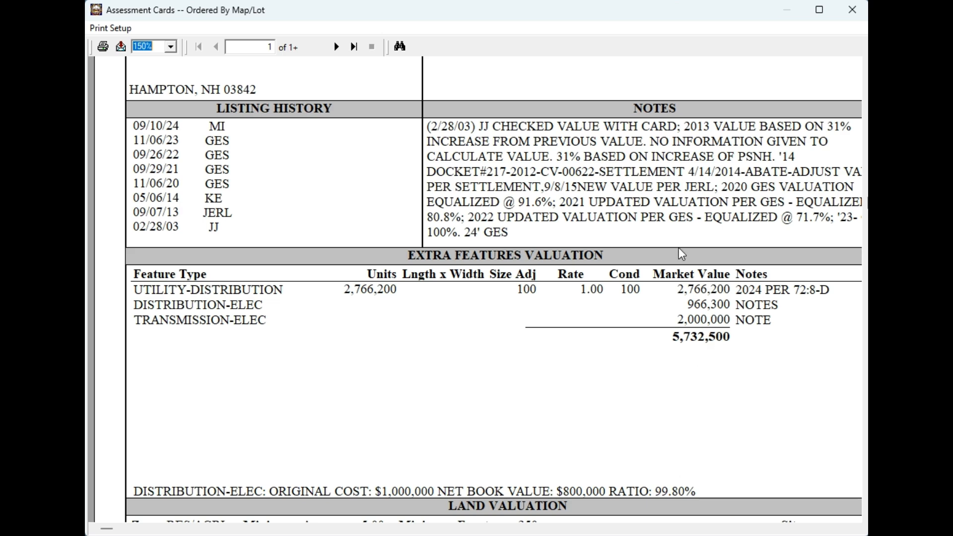
click(853, 9)
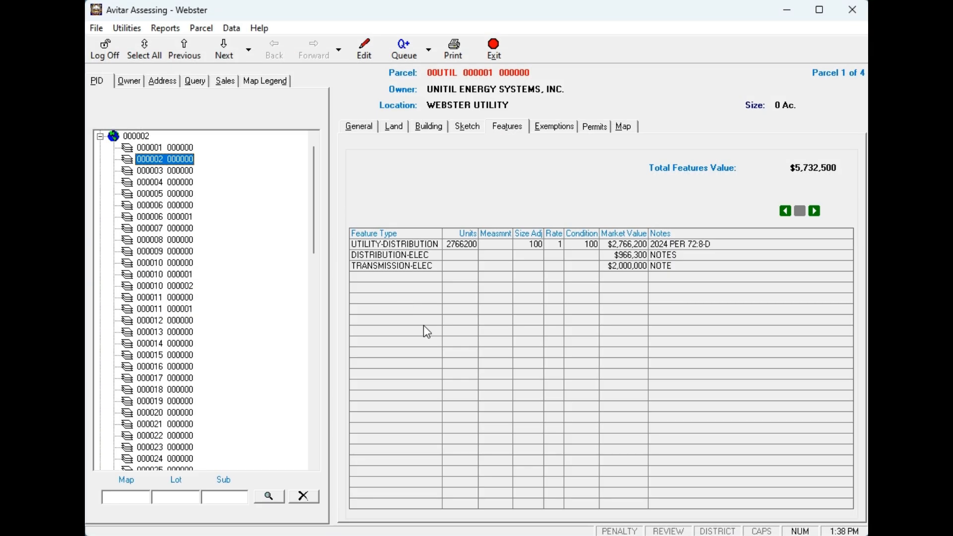
Run the General MS-1 report setup, accepting the blank-information prompts, and calculate the values.
click(161, 28)
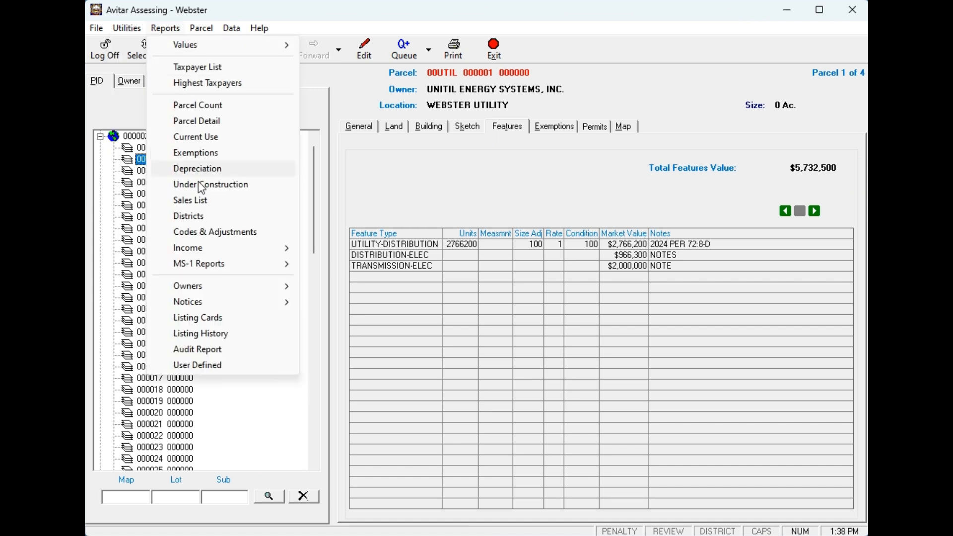
mouse_move(204, 264)
click(332, 263)
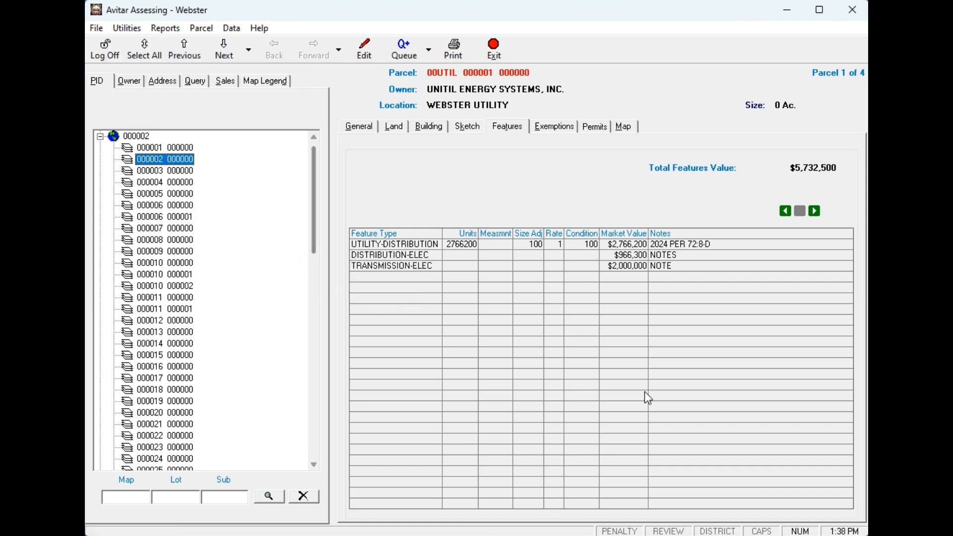
click(674, 506)
click(673, 504)
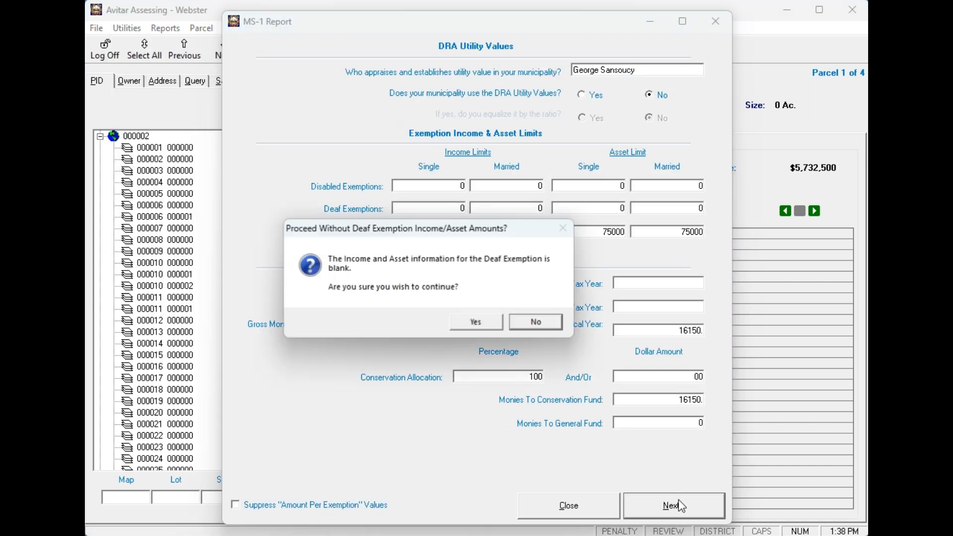
click(477, 322)
click(478, 322)
click(478, 322)
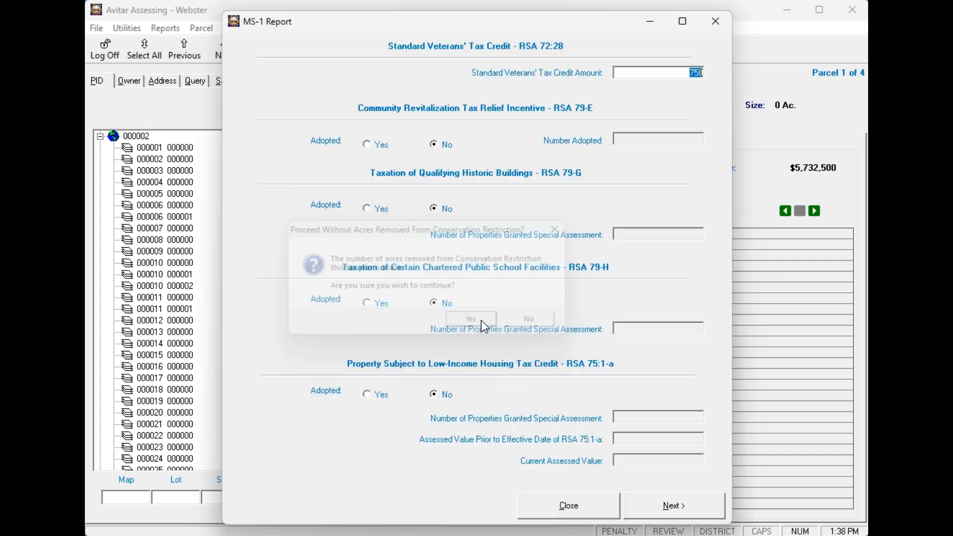
click(670, 507)
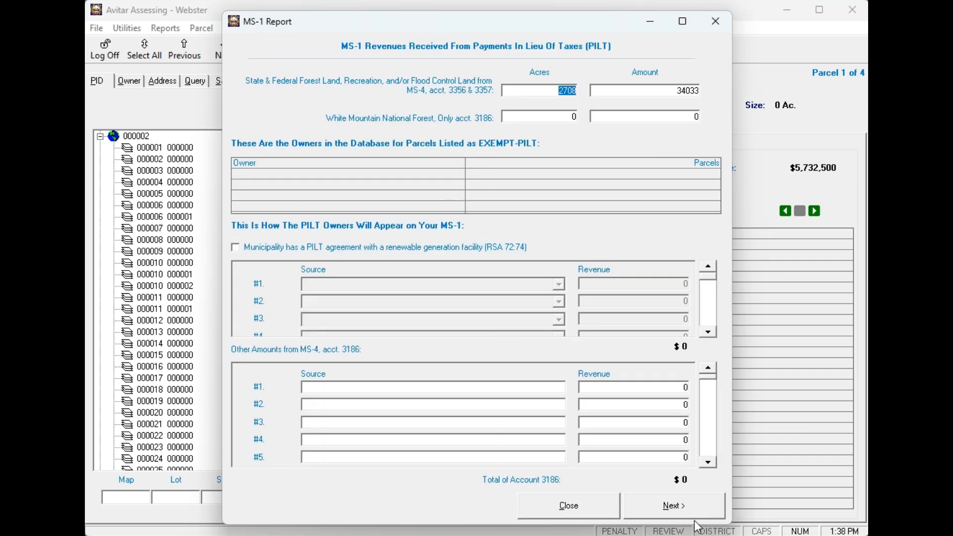
click(684, 509)
click(684, 508)
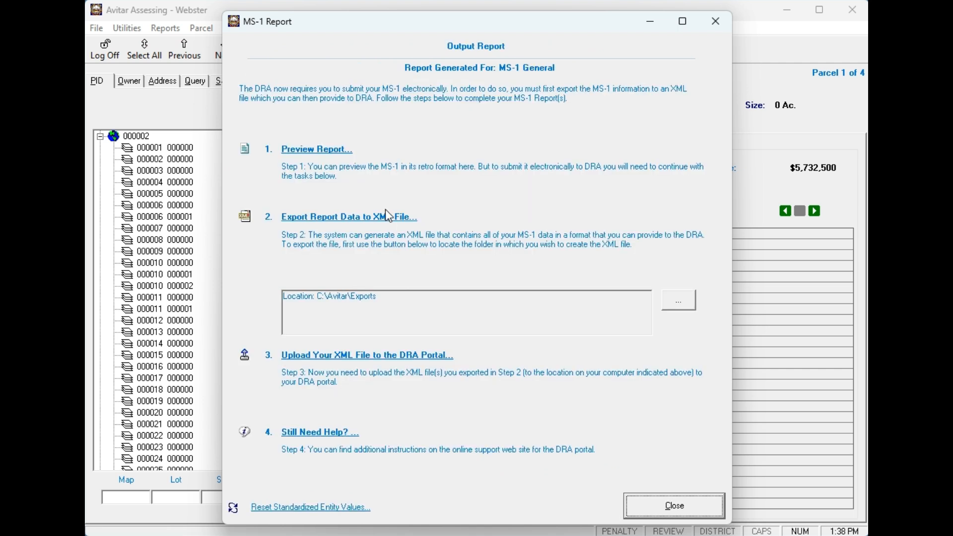
Preview the MS-1 report at 150% and page to 4's utility summary showing Unitil's 2,000,000 transmission.
click(305, 151)
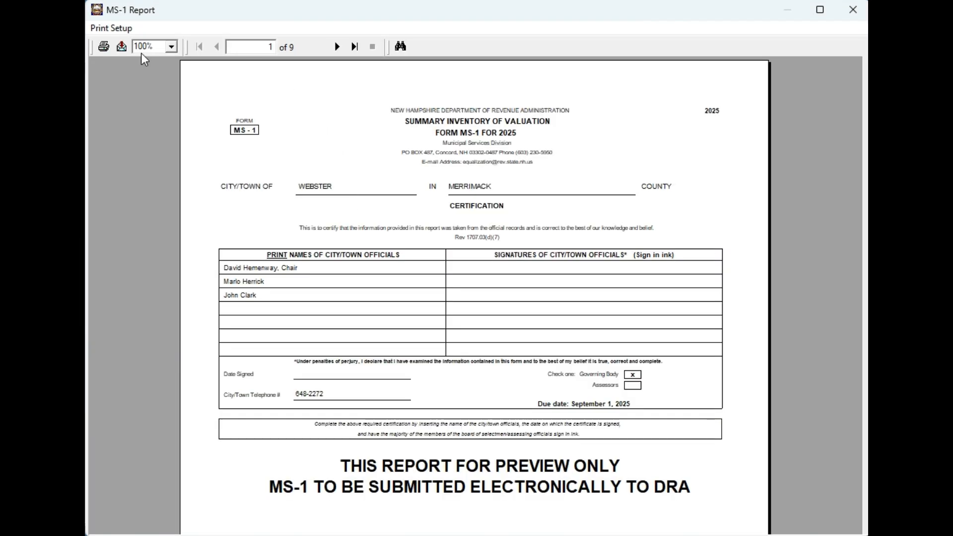
click(171, 46)
click(146, 110)
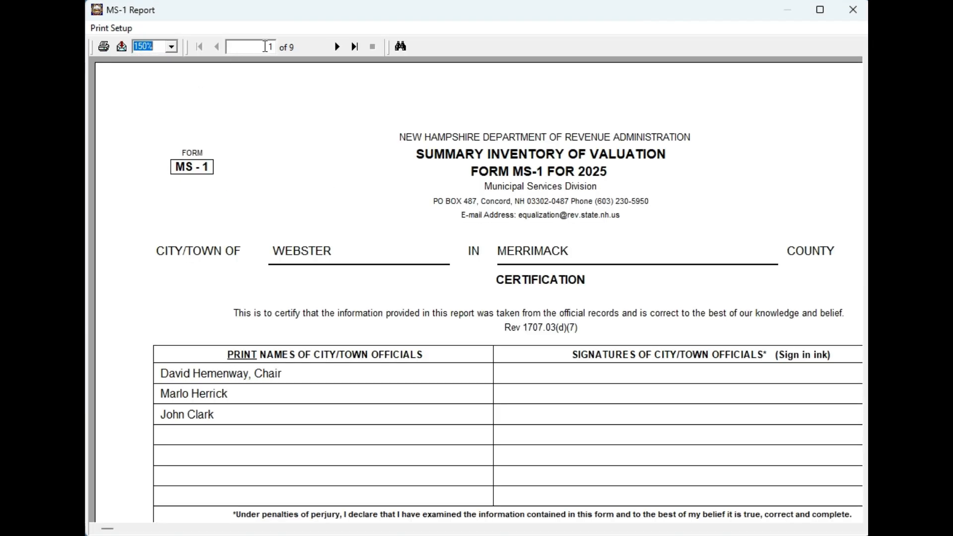
click(342, 47)
click(341, 48)
click(341, 48)
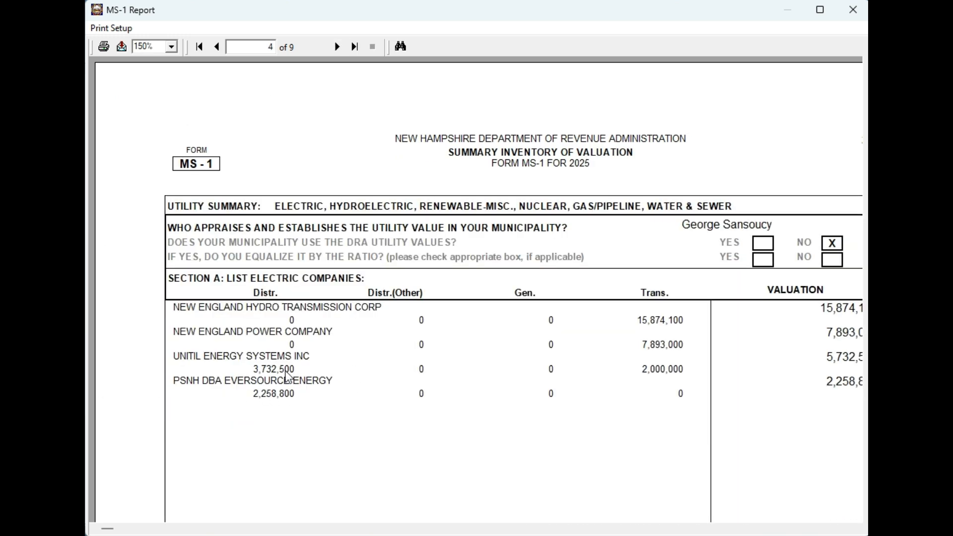
click(651, 372)
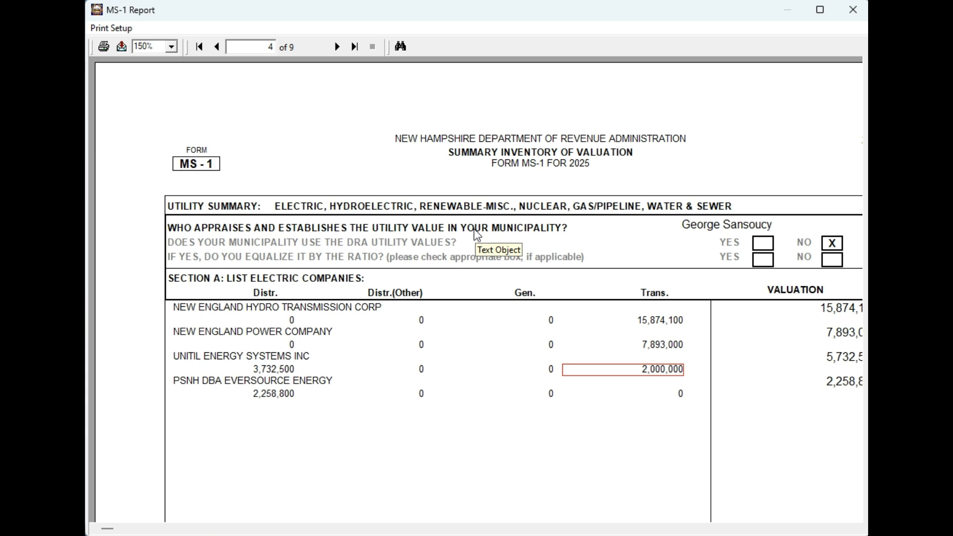
Close the MS-1 report, then print and close the current parcel's assessment card preview.
click(861, 10)
click(673, 503)
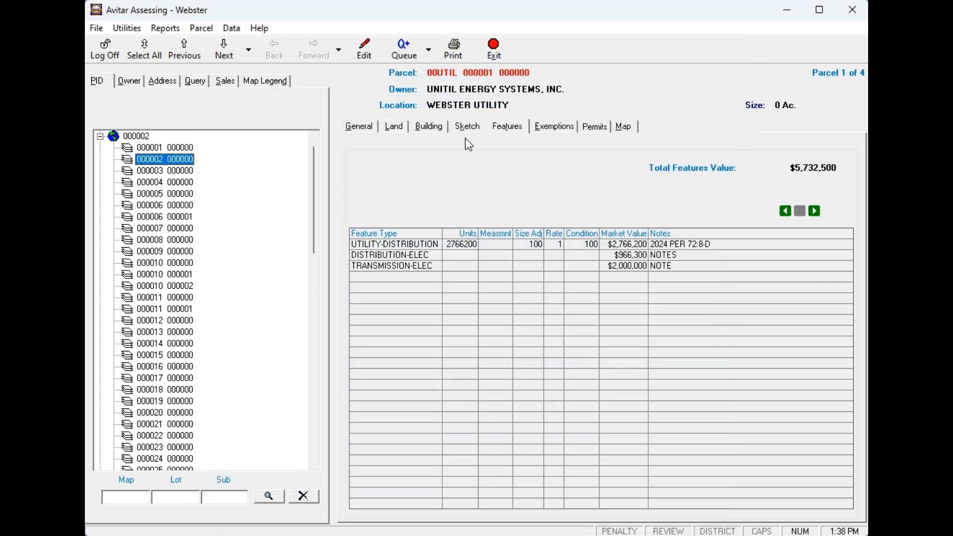
click(466, 55)
click(560, 228)
click(590, 372)
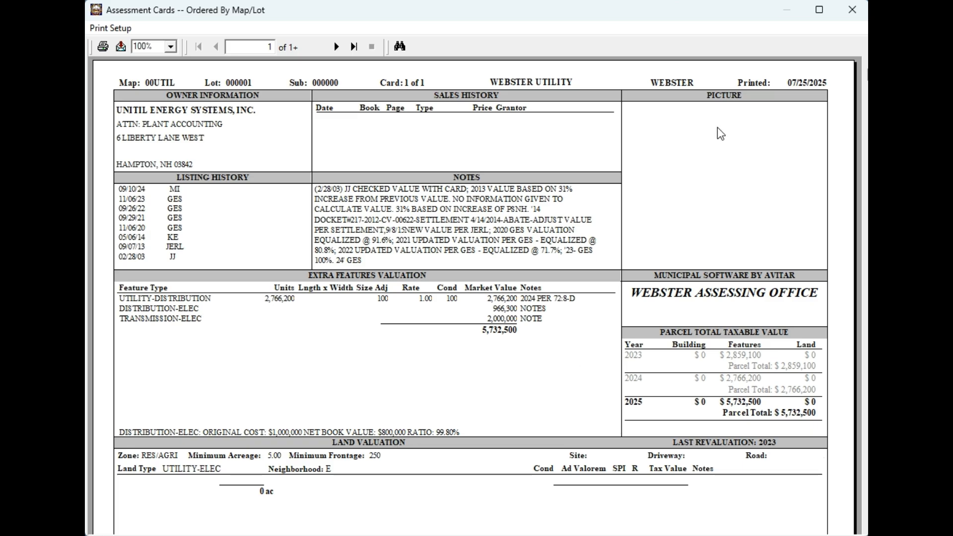
click(853, 10)
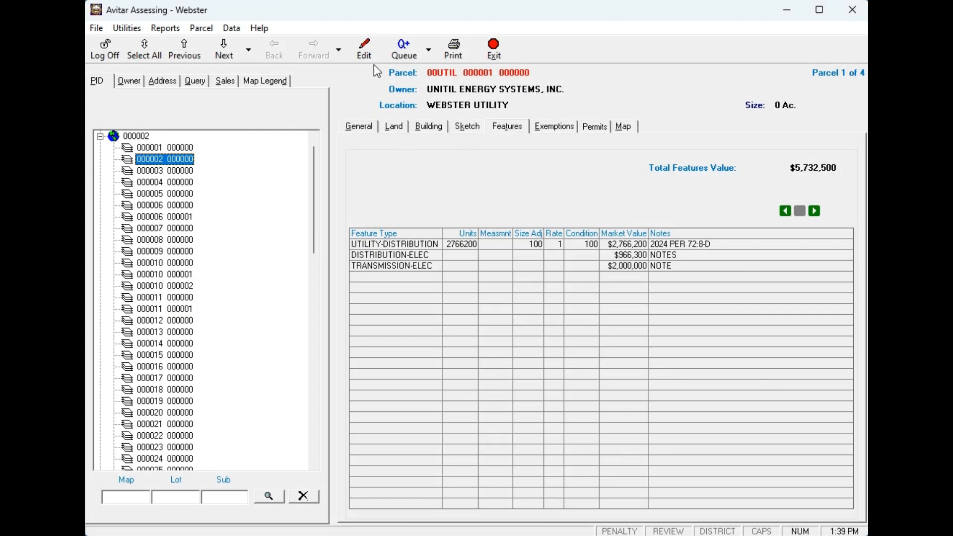
click(367, 52)
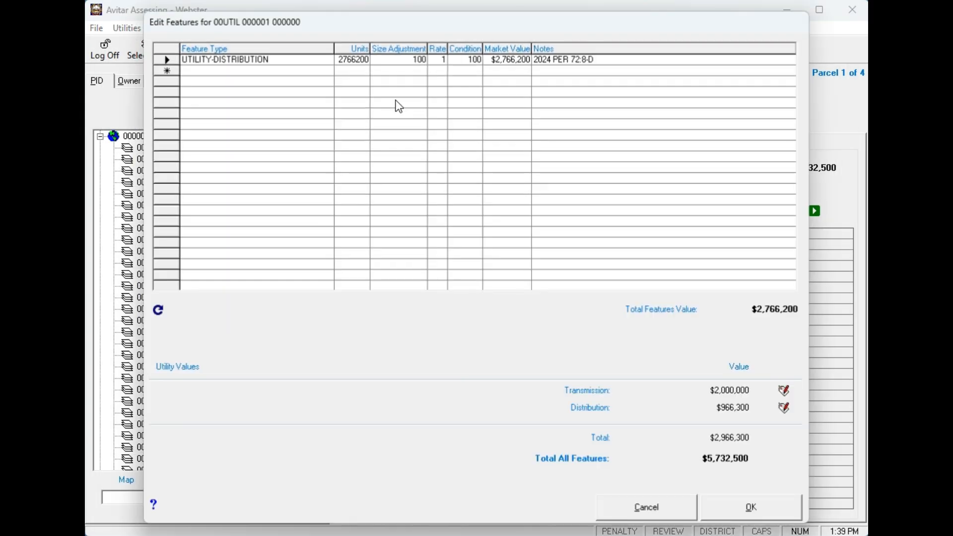
click(784, 408)
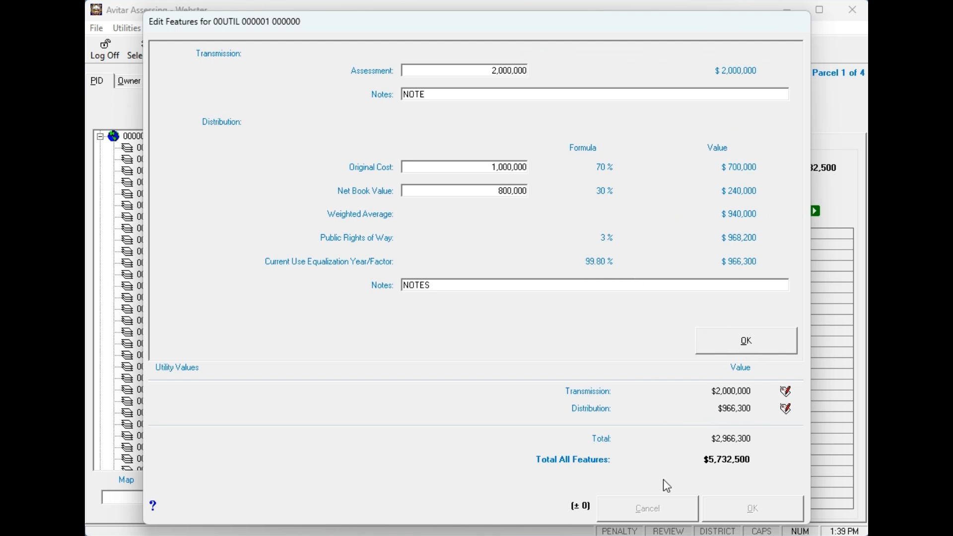
click(758, 338)
click(755, 506)
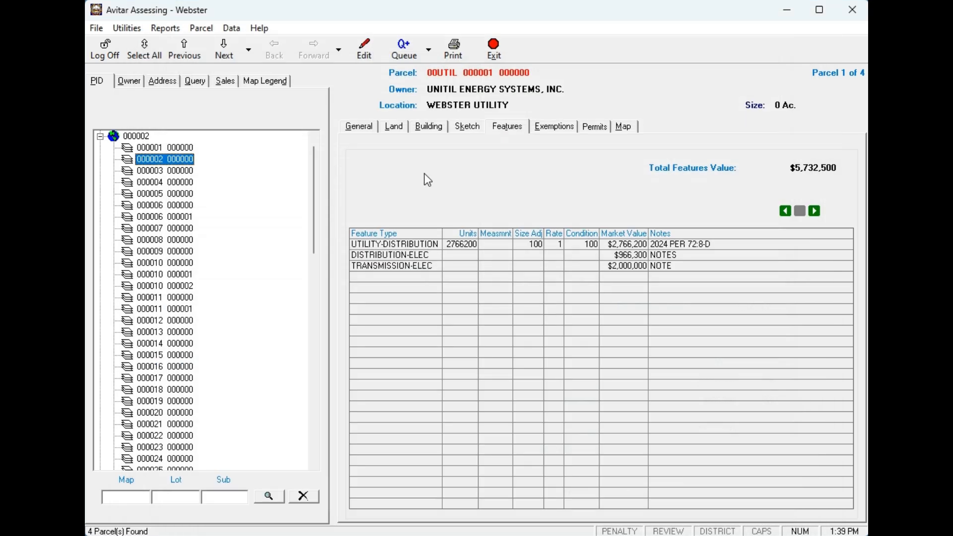
Enter a 102.8 Current Use Equalization Factor for 2025 under Value Parameters' System Settings.
click(127, 29)
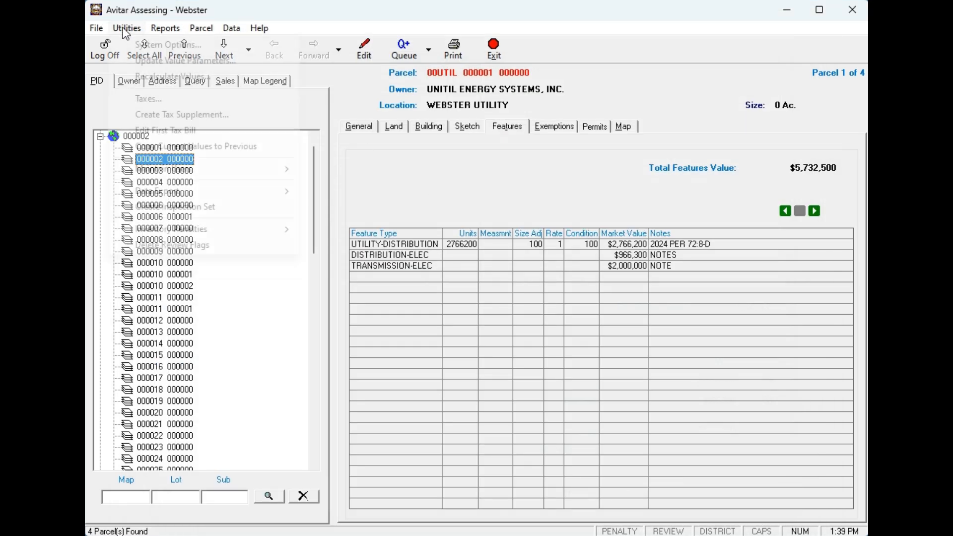
click(156, 64)
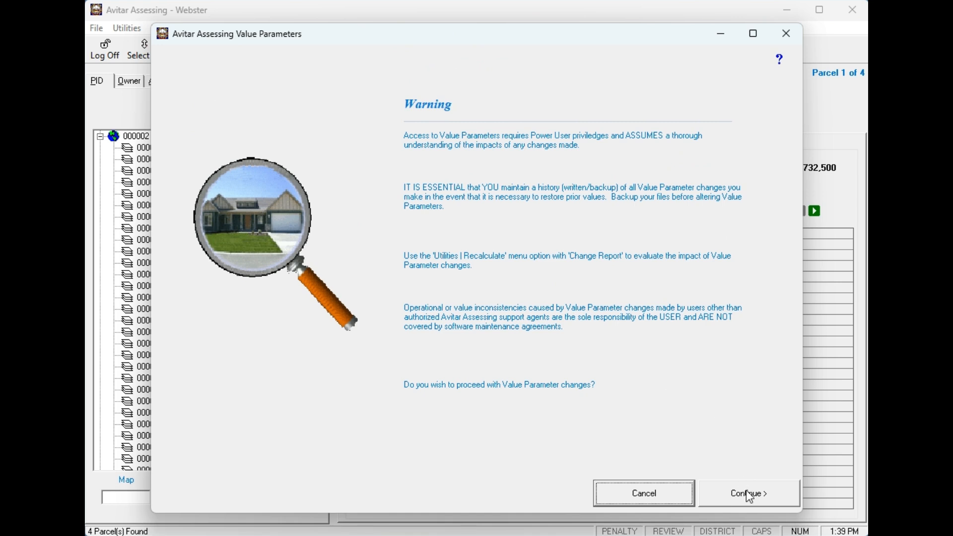
click(746, 491)
click(506, 55)
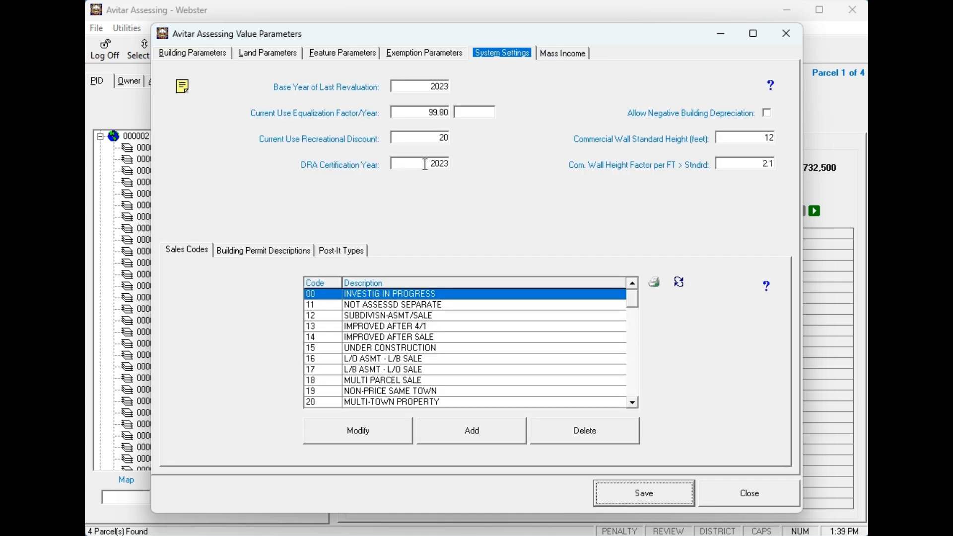
click(419, 112)
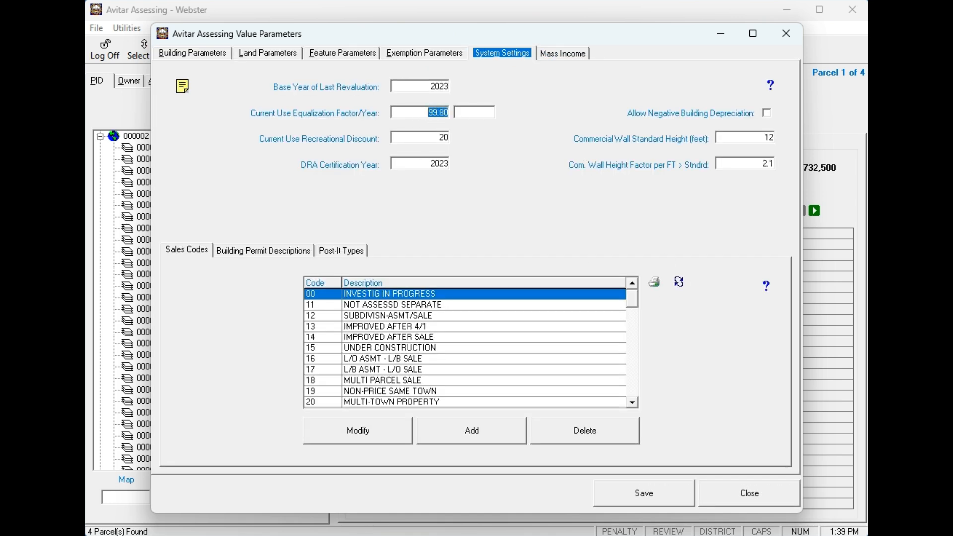
text(102.8)
double_click(423, 110)
click(475, 113)
Save the value parameters, acknowledging the recalculation and restart notices, and close the window.
click(666, 500)
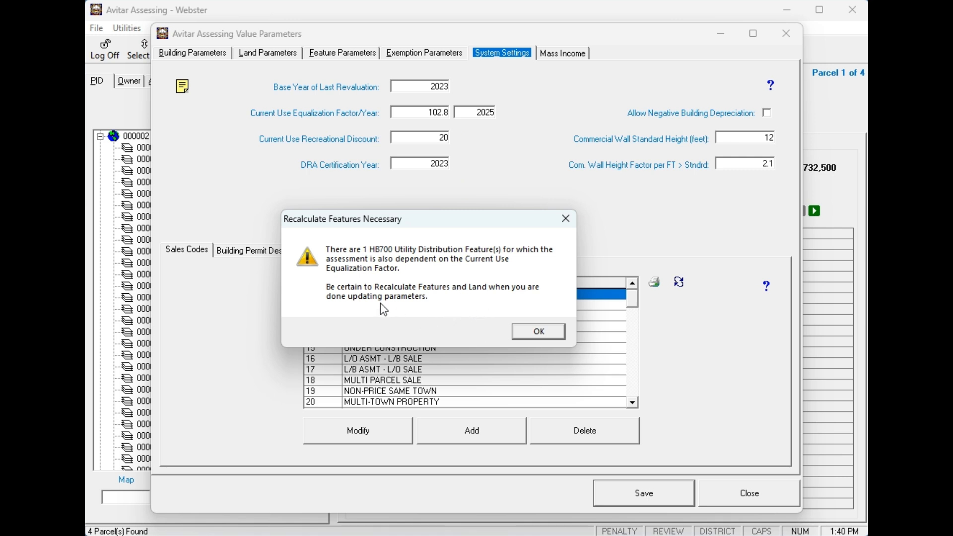
click(544, 334)
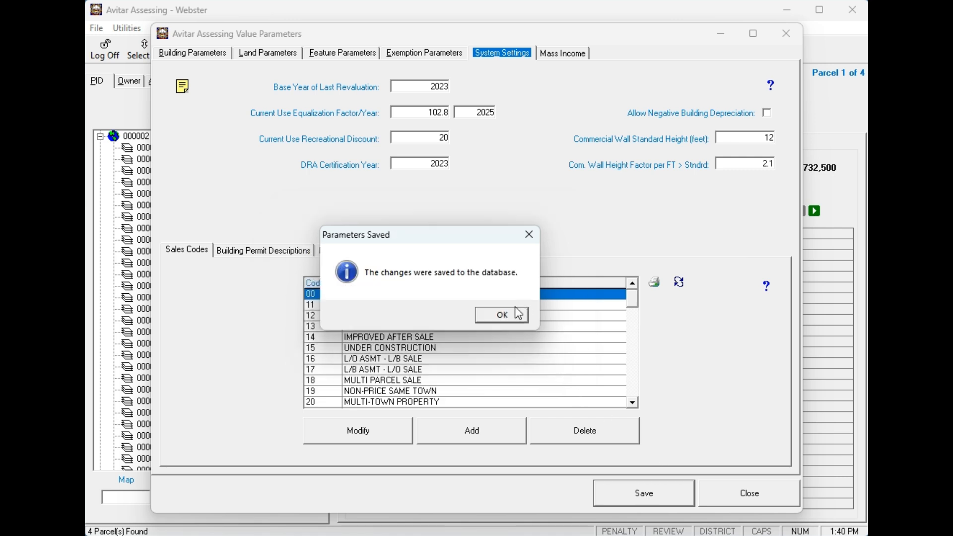
click(520, 312)
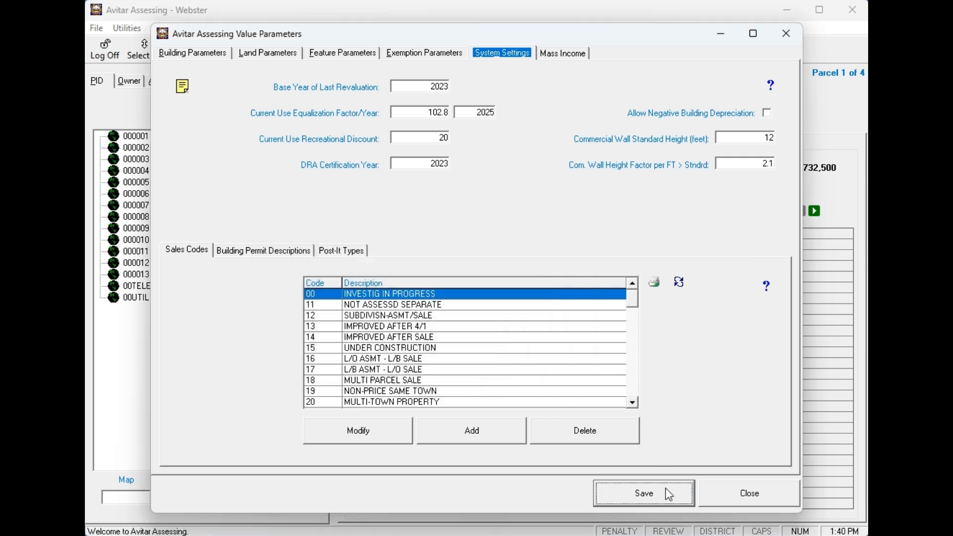
click(760, 503)
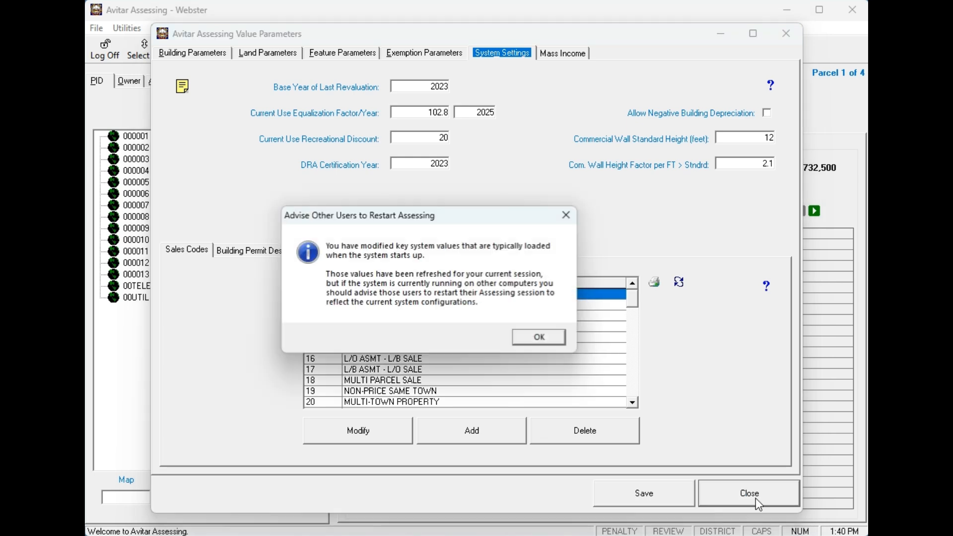
click(550, 345)
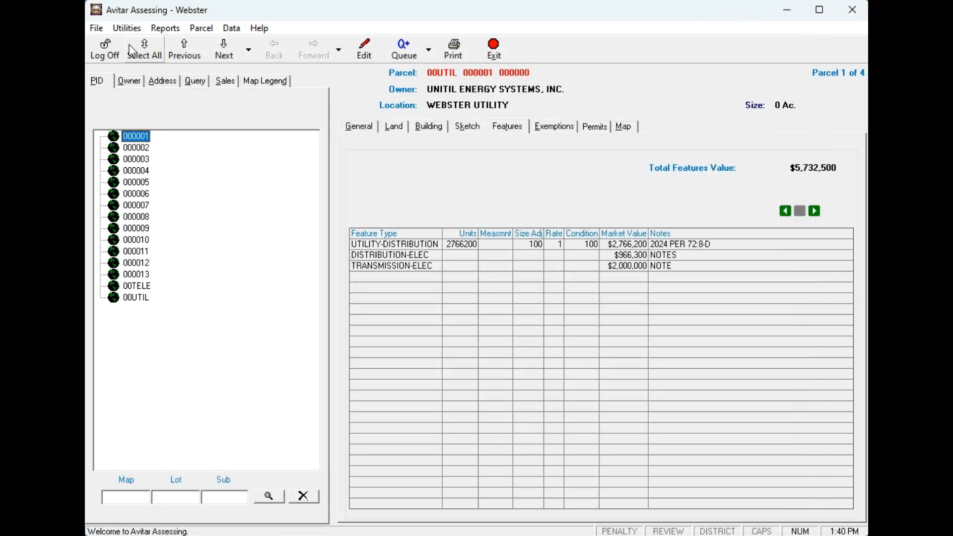
Recalculate all land and feature values and display the parcels whose values changed.
click(127, 27)
click(153, 78)
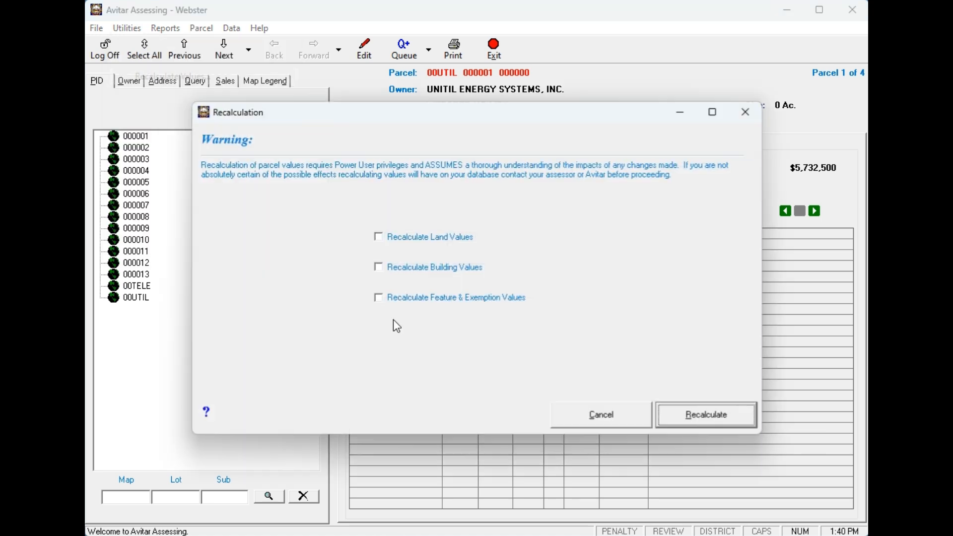
click(433, 300)
click(412, 241)
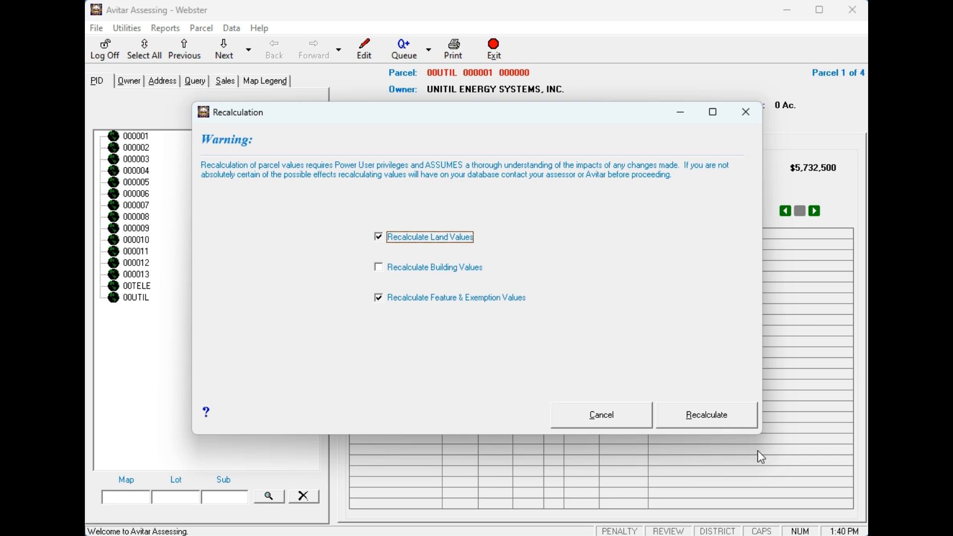
click(714, 416)
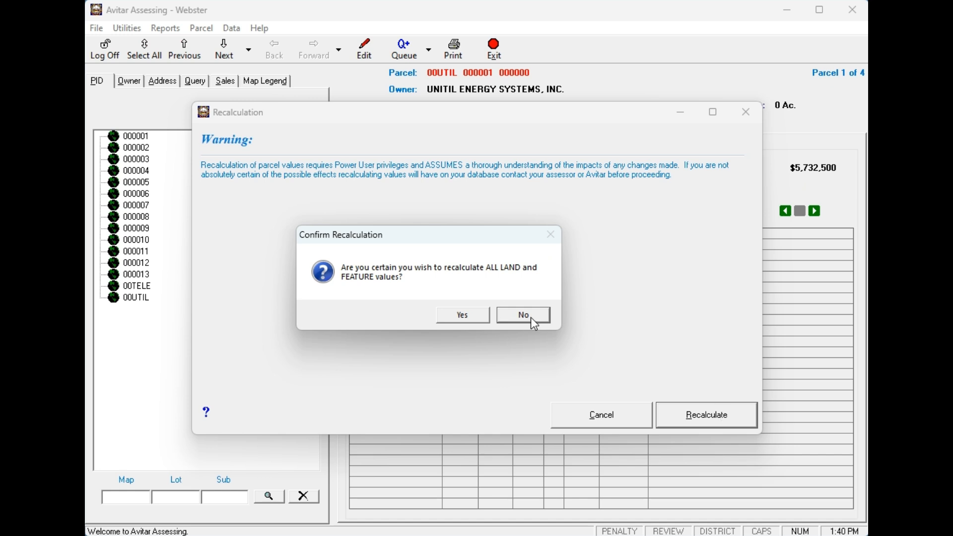
click(474, 314)
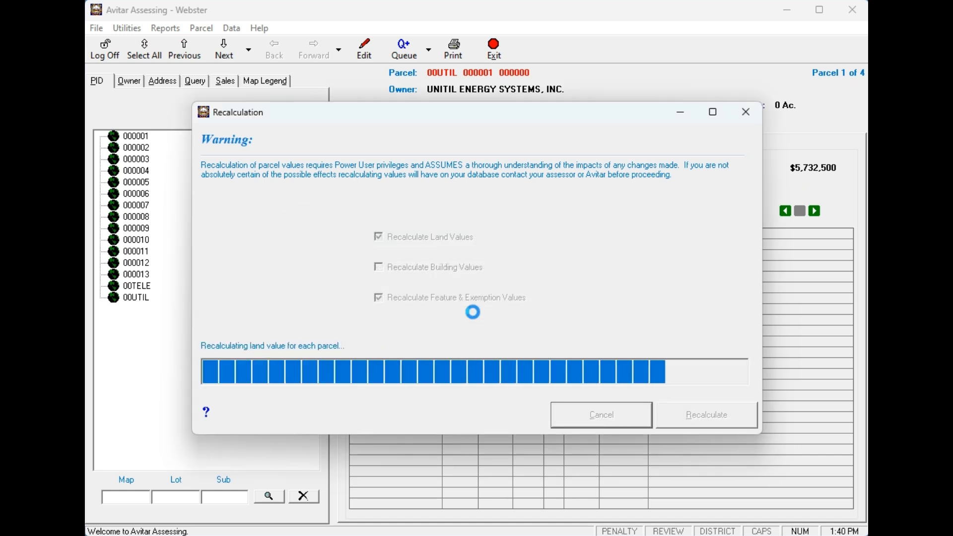
click(540, 333)
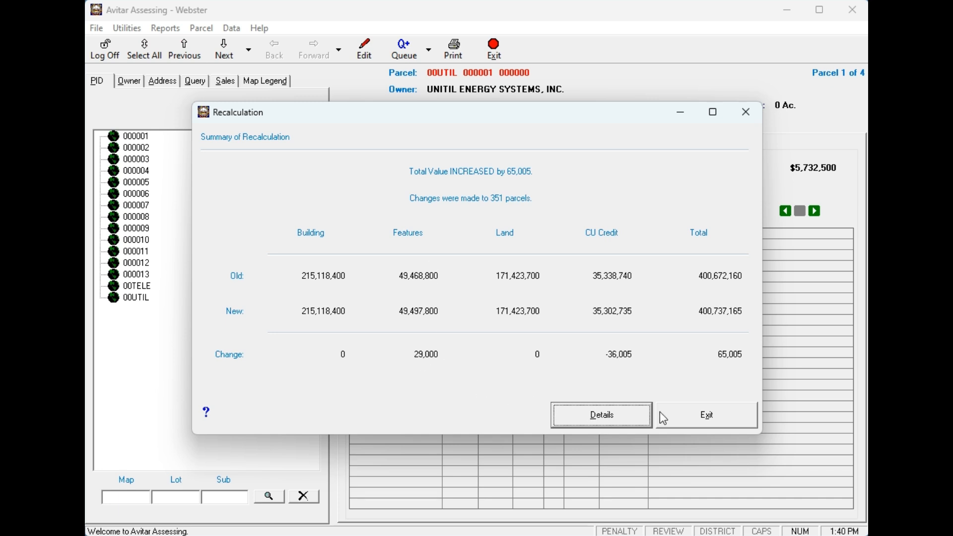
click(707, 421)
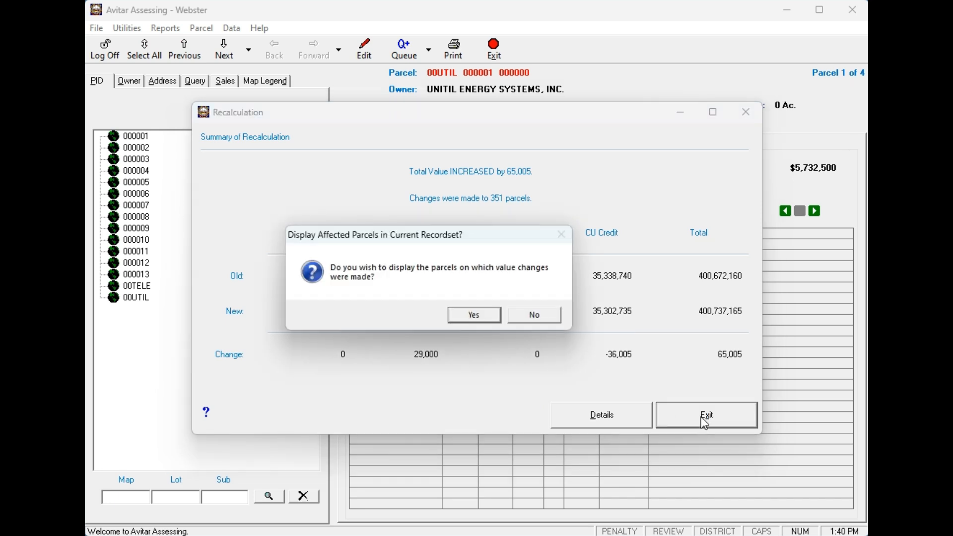
click(482, 324)
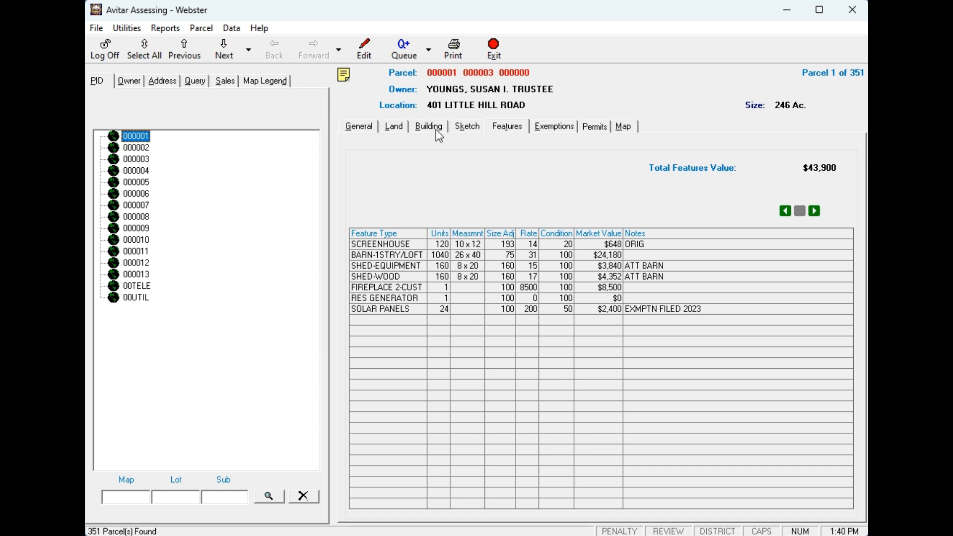
Reload the four queued parcels as the current set and view the utility parcel's land details.
click(430, 50)
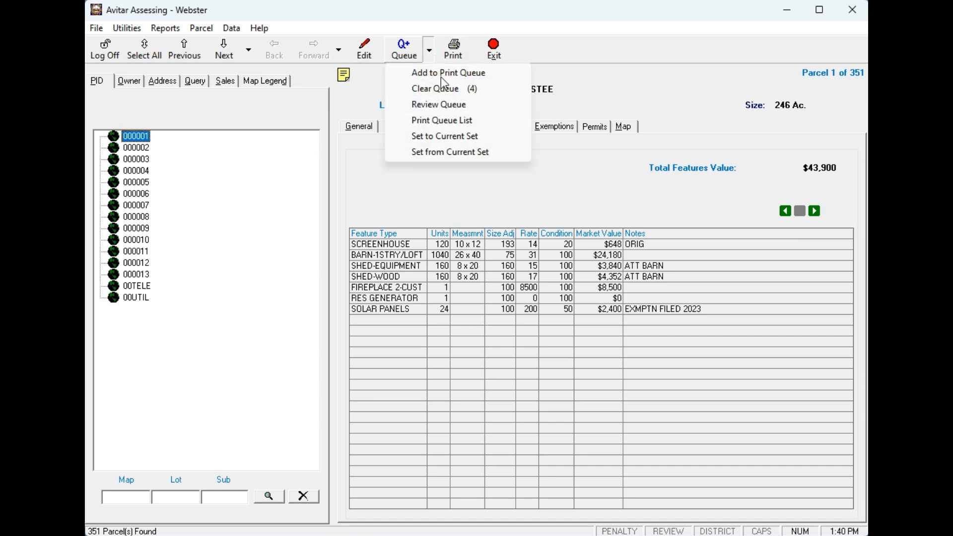
click(454, 136)
click(482, 321)
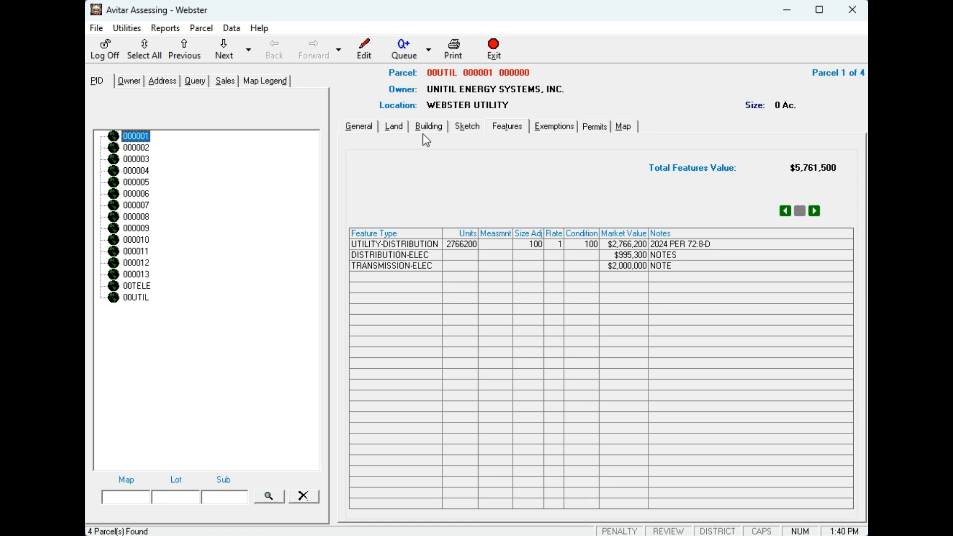
click(397, 129)
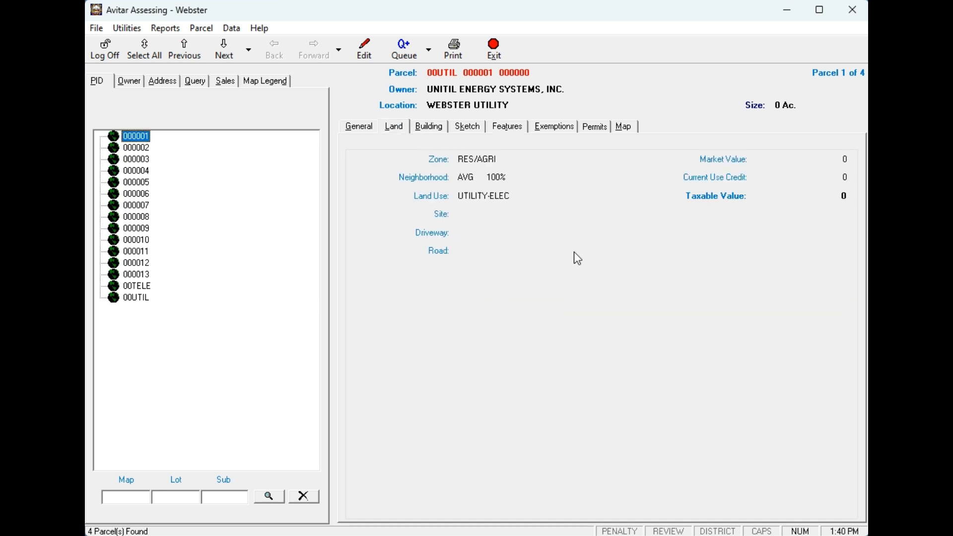
click(368, 56)
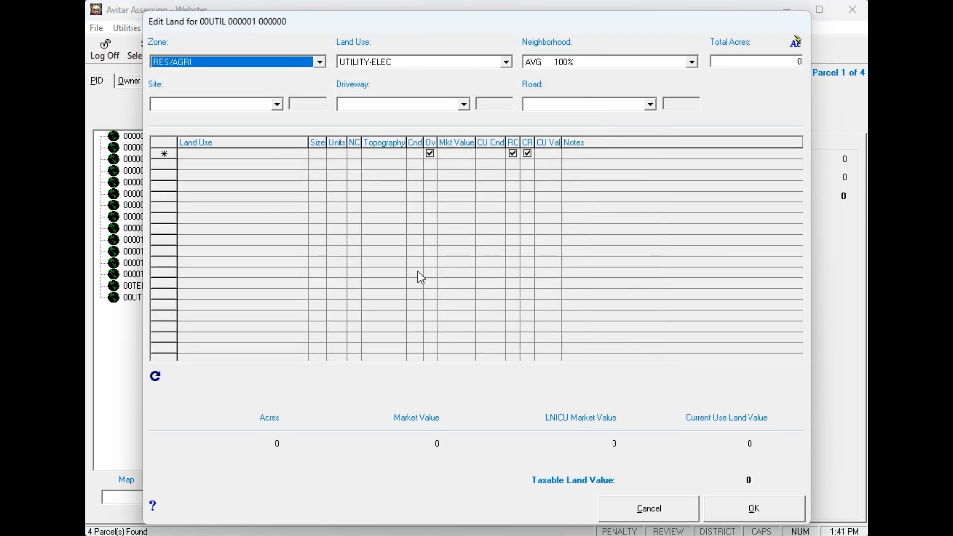
click(506, 61)
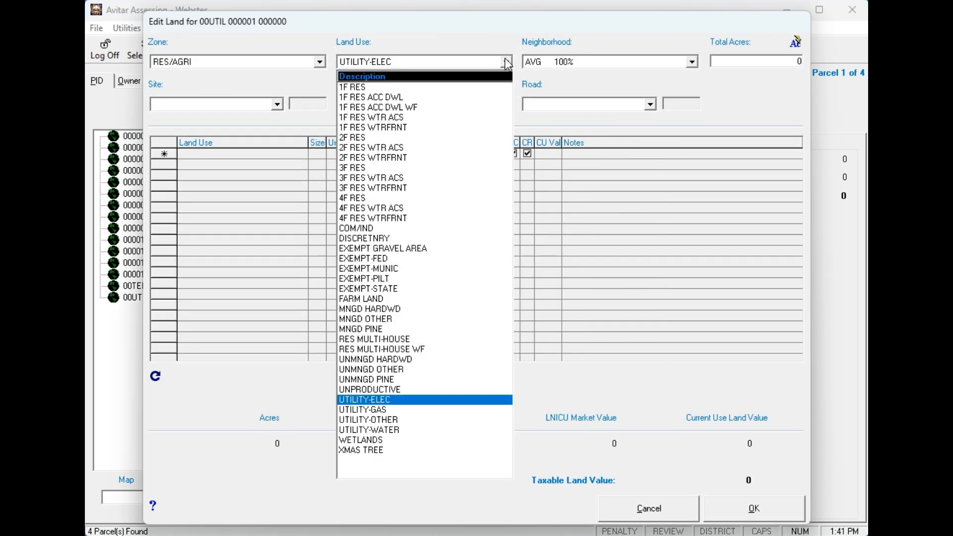
click(365, 229)
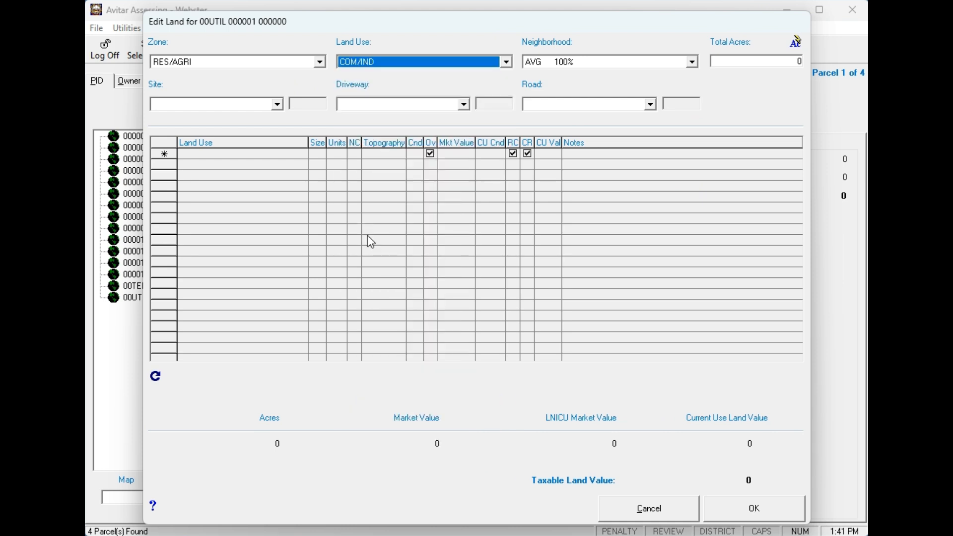
click(756, 513)
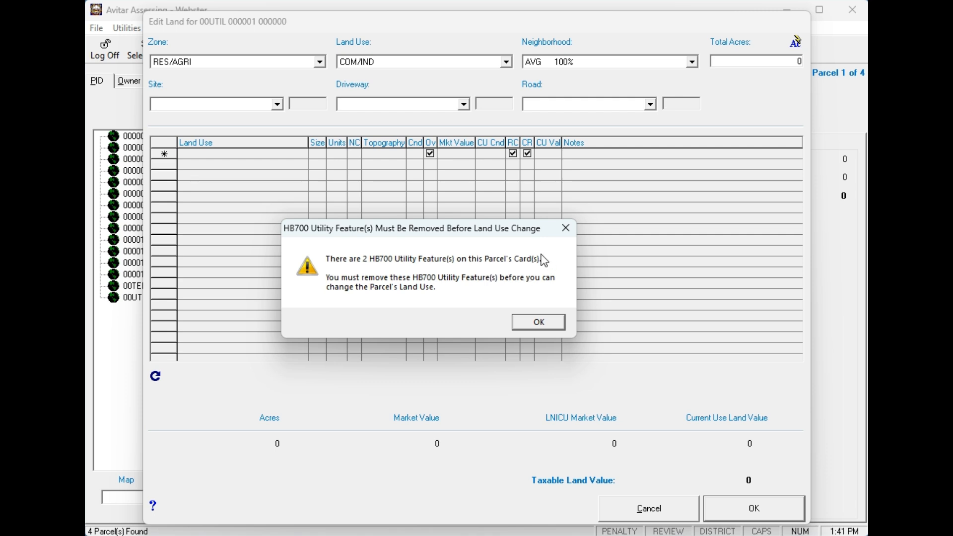
click(539, 322)
click(652, 514)
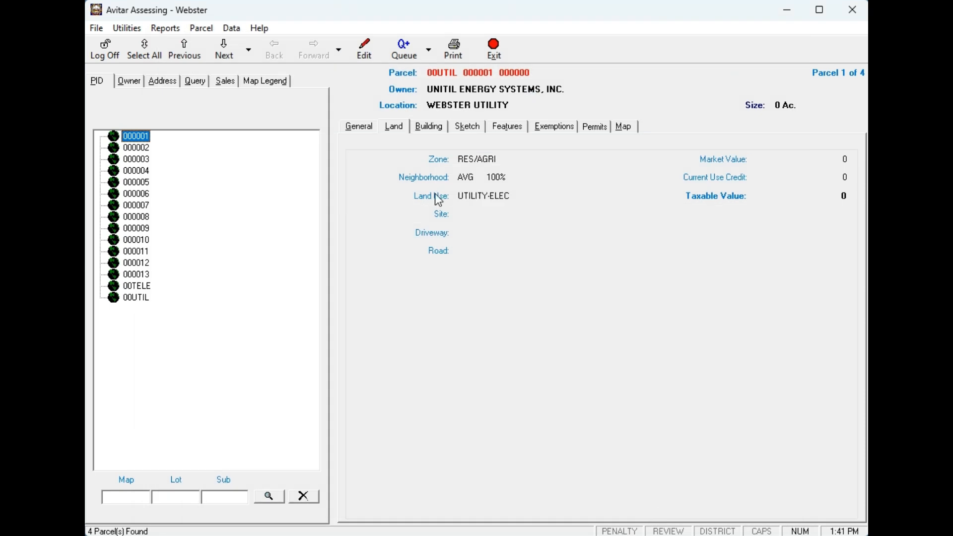
Set the transmission and distribution utility Assessment, Original Cost and Net Book Value to 0, and save.
click(504, 130)
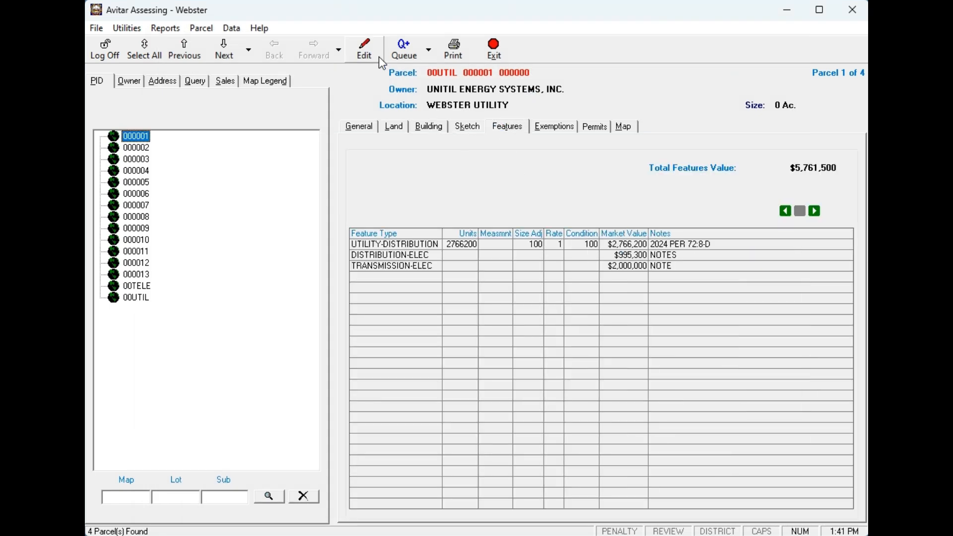
click(364, 47)
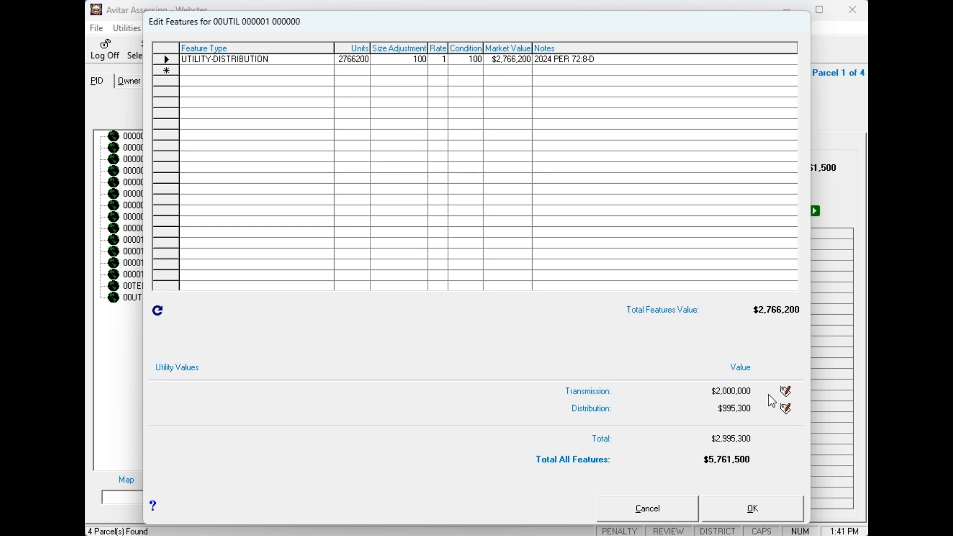
click(790, 396)
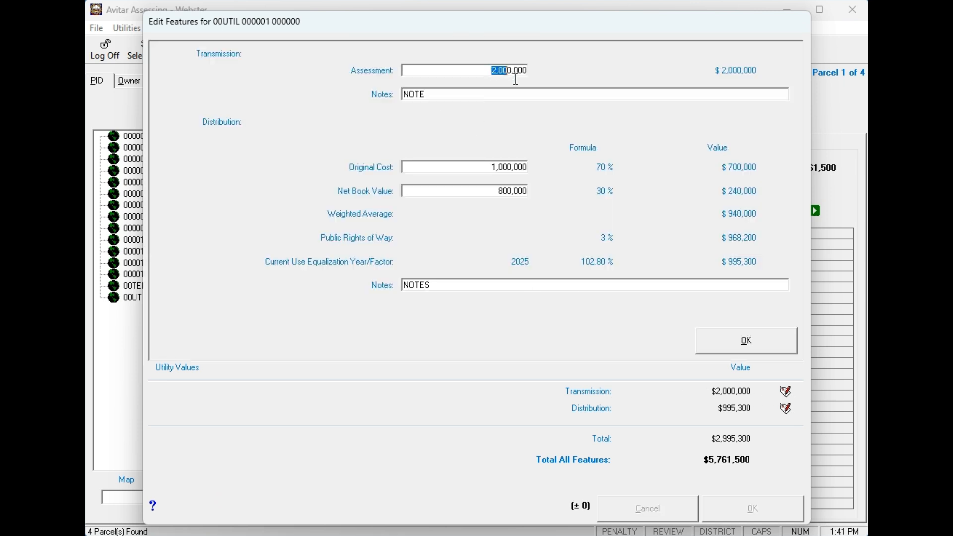
text(0)
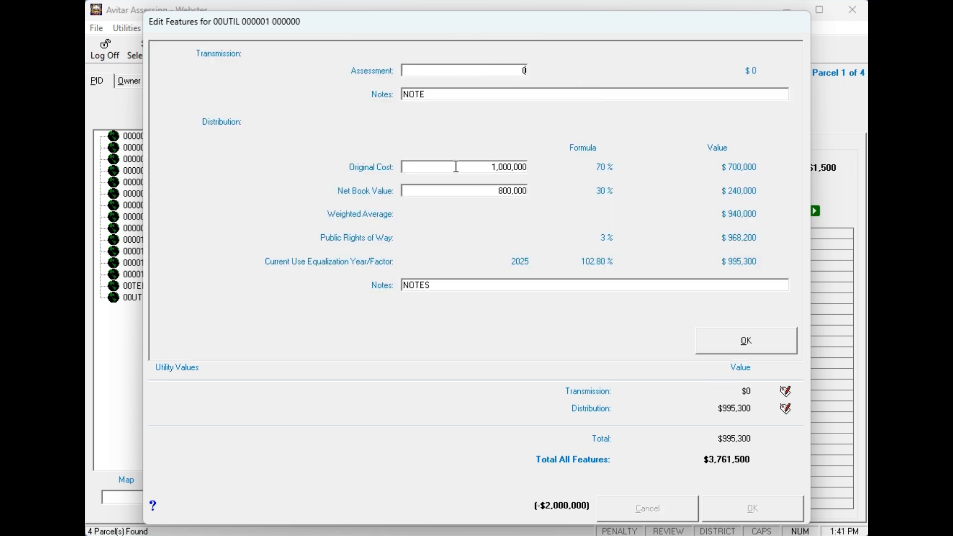
click(470, 168)
text(0)
click(516, 191)
text(0)
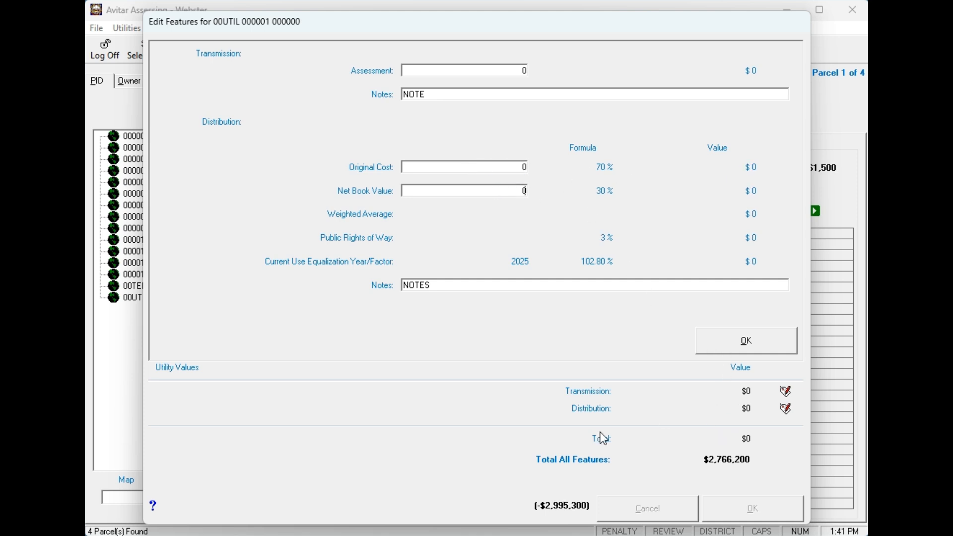
click(730, 351)
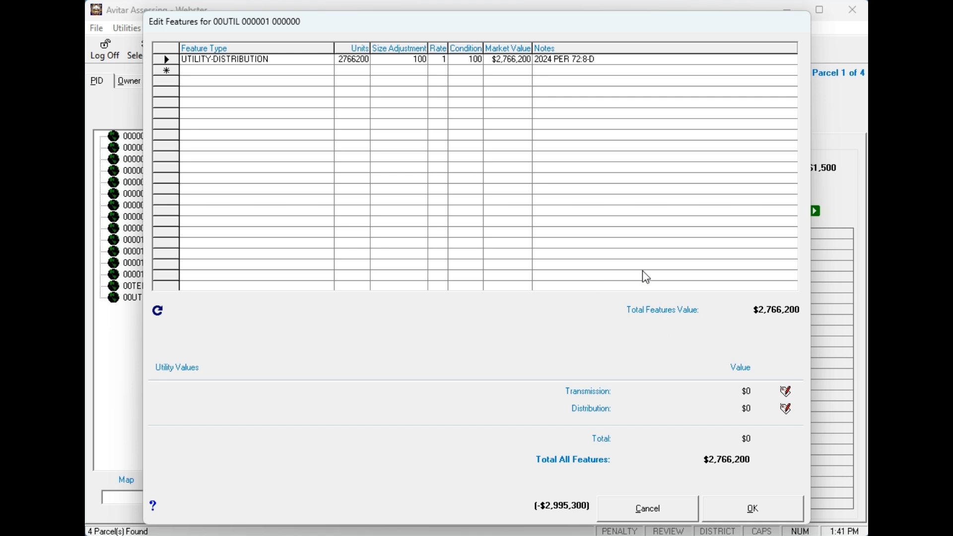
click(755, 509)
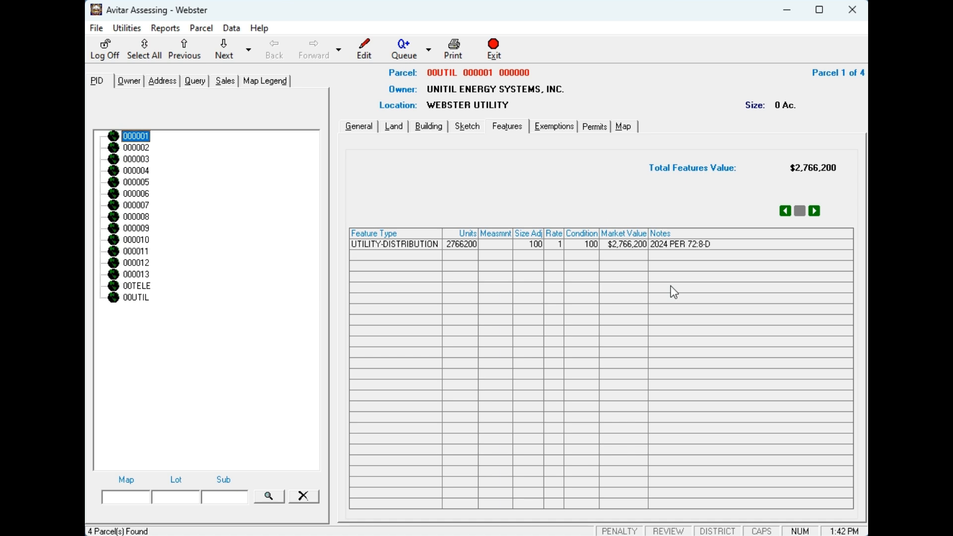
click(233, 29)
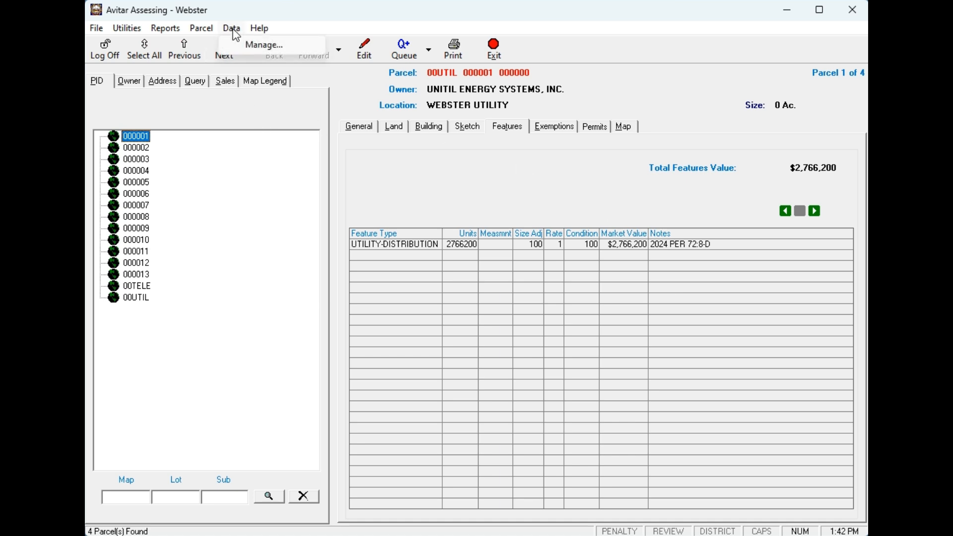
mouse_move(205, 35)
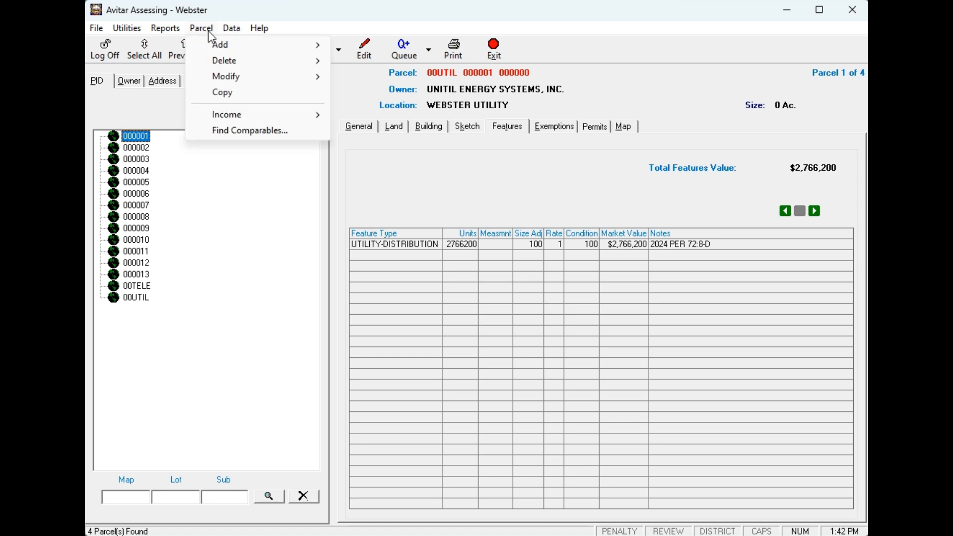
click(222, 94)
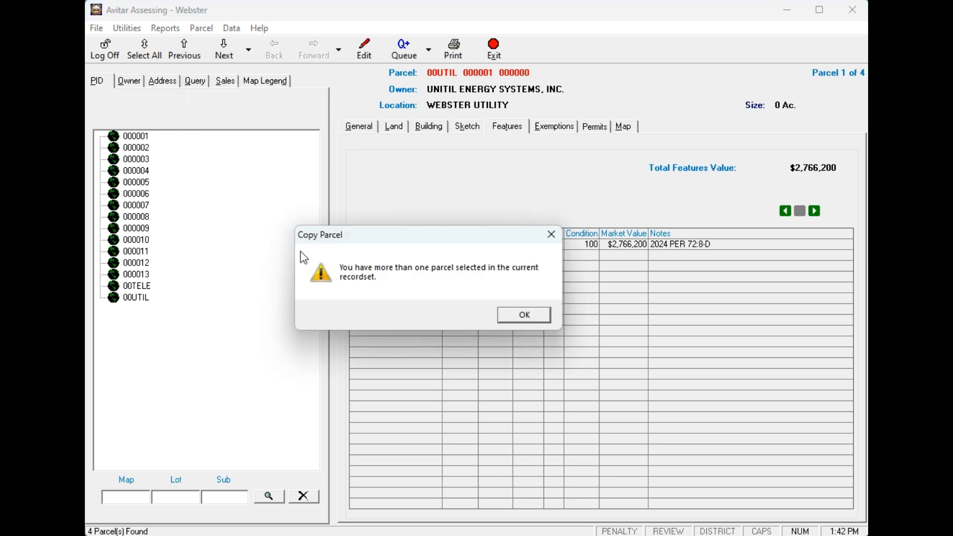
click(526, 318)
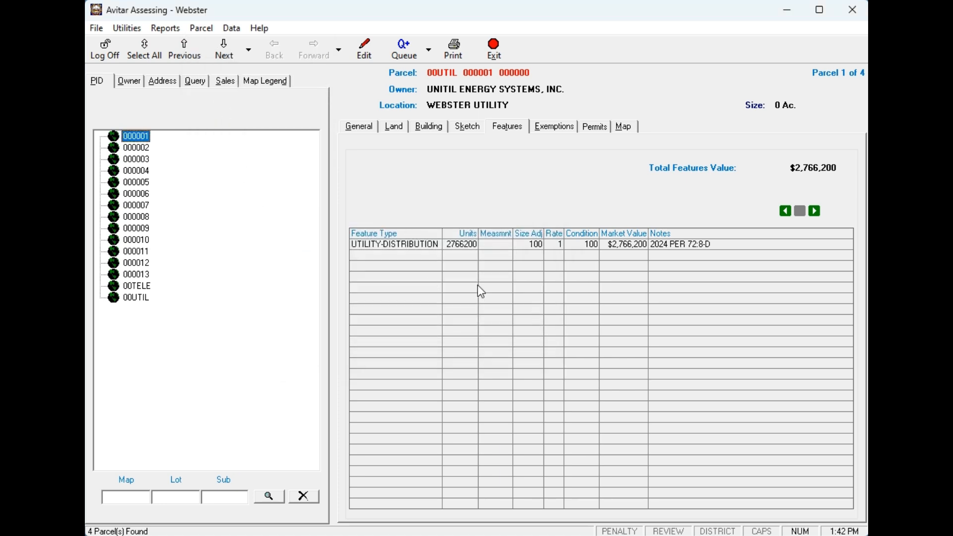